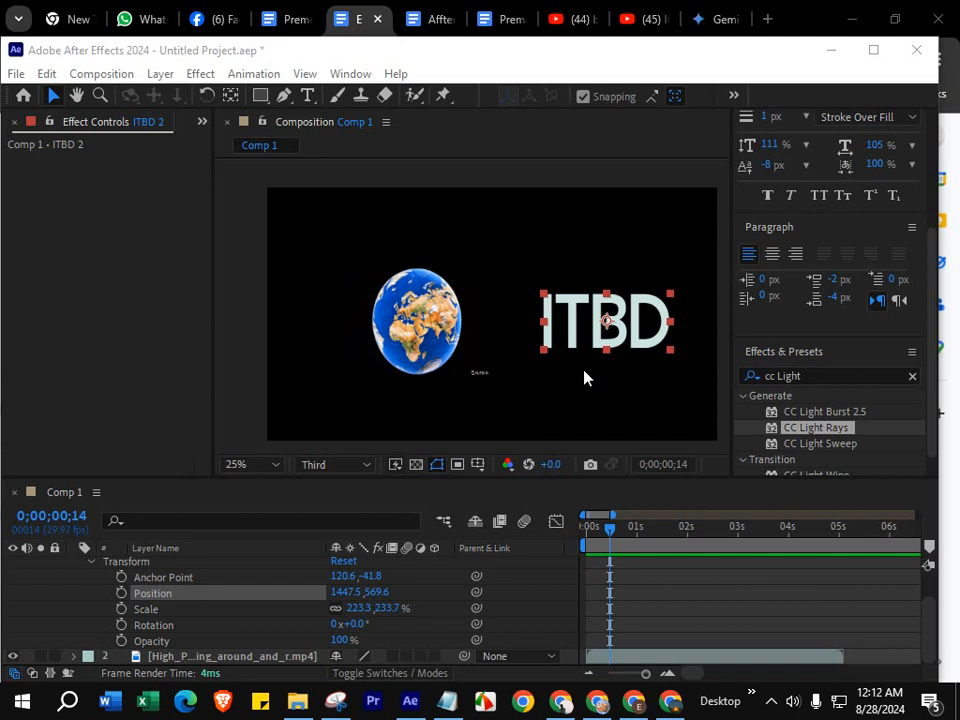
Step: Select the globe video layer, enlarge it and shift it toward the left side of the composition
click(602, 396)
click(592, 348)
click(369, 349)
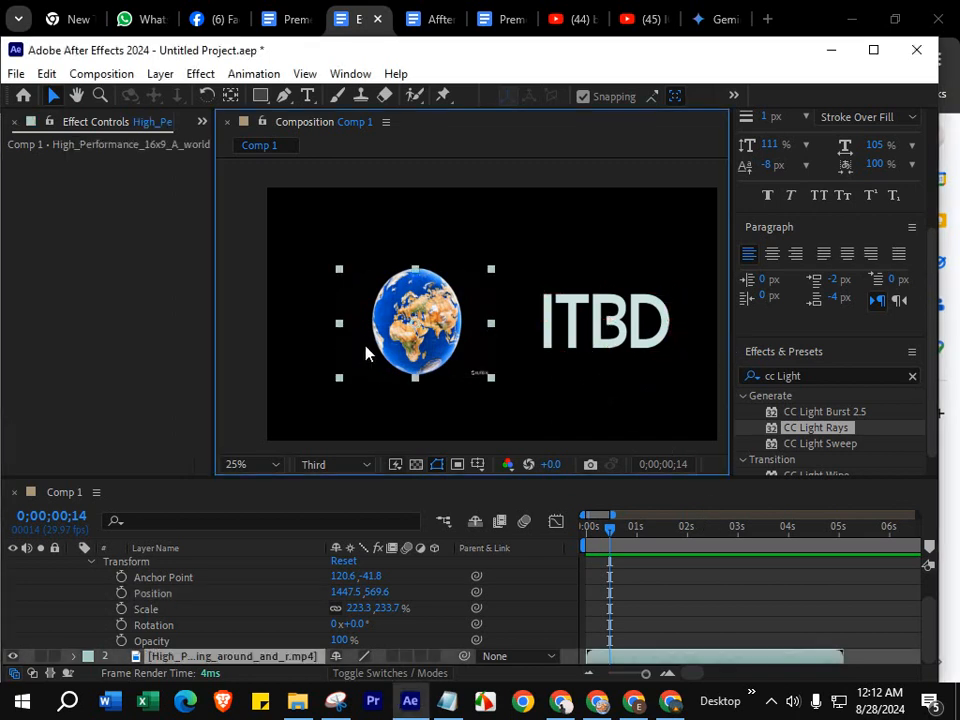
drag(325, 270, 285, 262)
Step: Move the ITBD text level with the globe, to about 1463.5, 673.6, and enlarge it to about 266% by 383%
click(595, 310)
drag(543, 349, 527, 390)
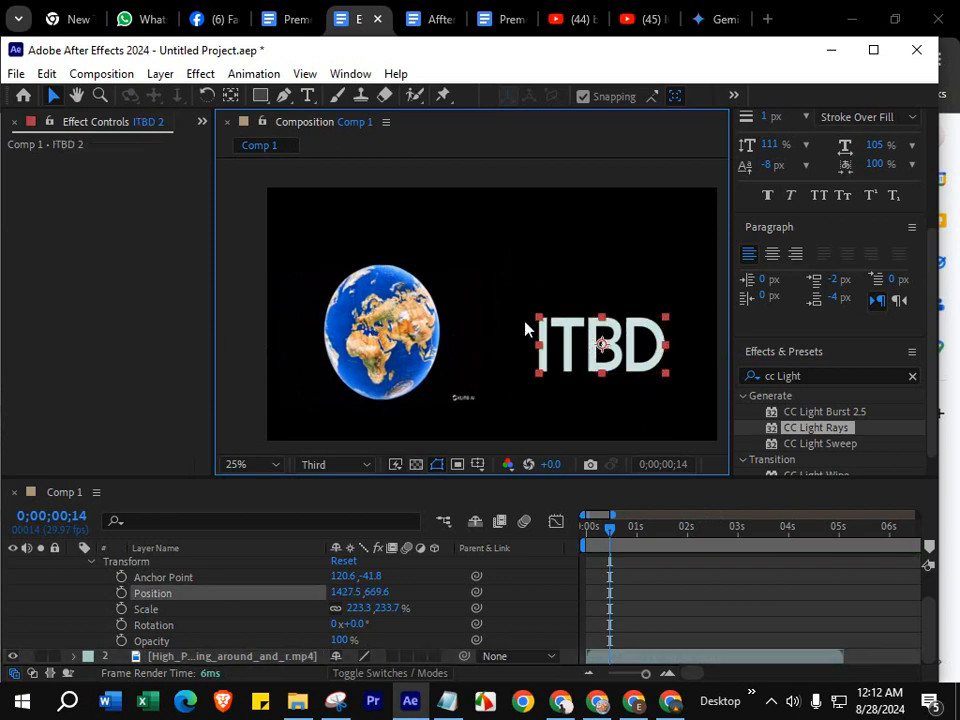
drag(527, 301, 570, 330)
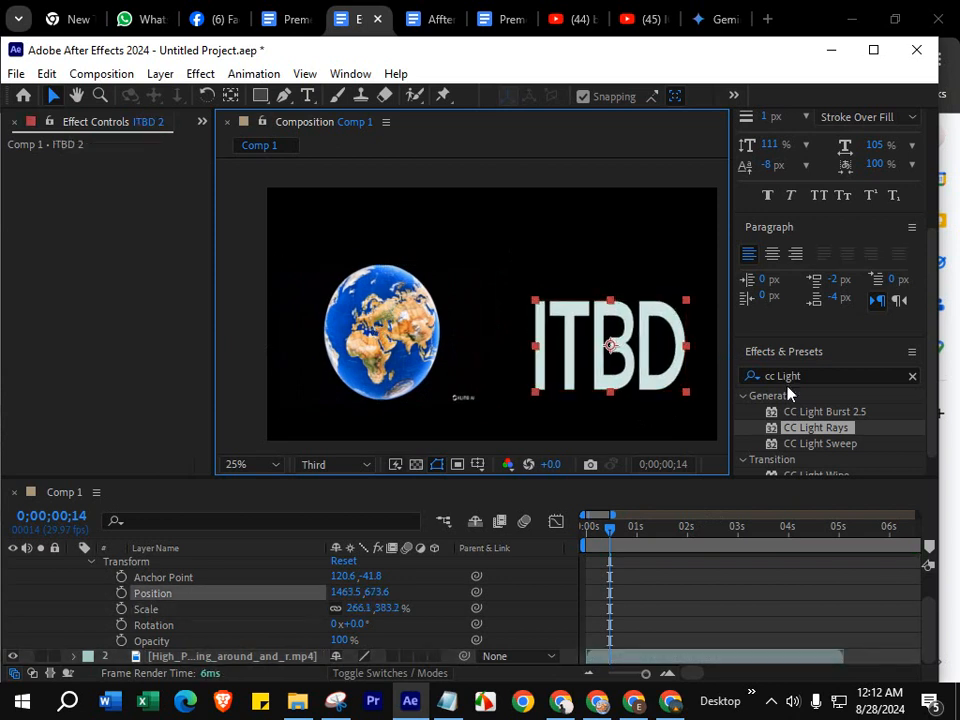
Step: Apply CC Light Burst 2.5 to the ITBD text and place the effect's center near the middle of the text
click(817, 413)
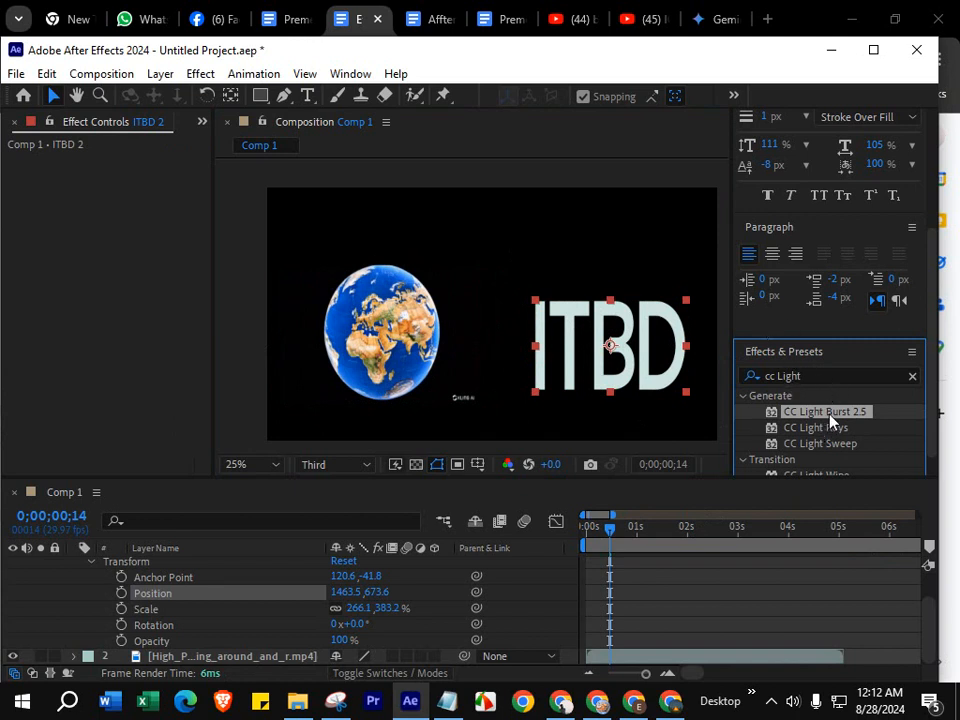
mouse_move(828, 420)
mouse_down()
mouse_move(789, 407)
mouse_move(606, 394)
mouse_move(495, 349)
mouse_move(589, 384)
mouse_up()
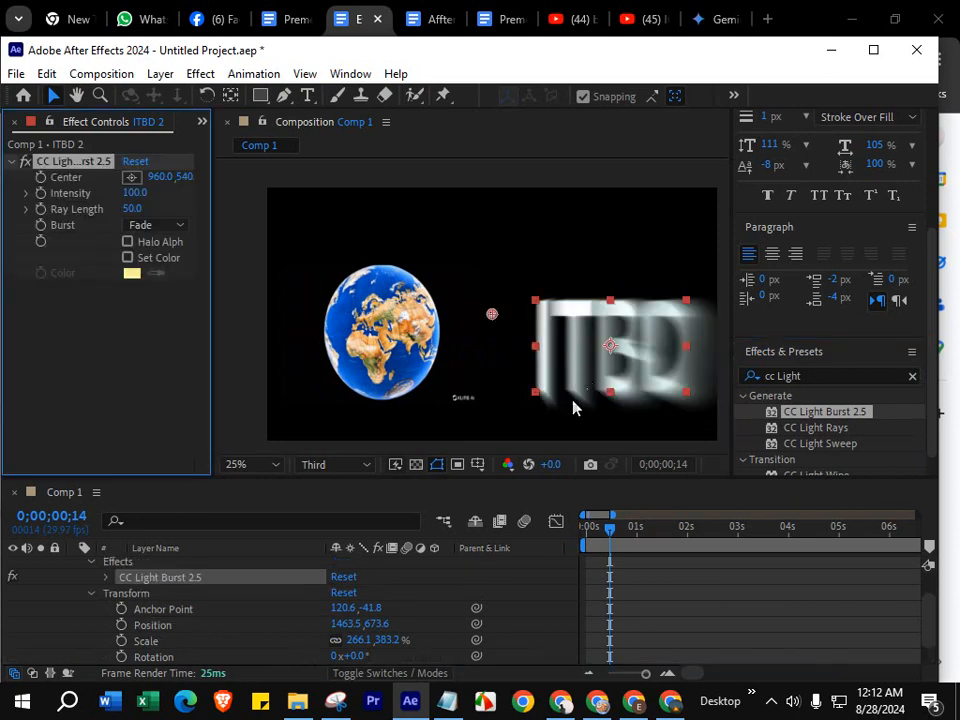
mouse_move(492, 316)
mouse_down()
mouse_move(570, 316)
mouse_move(612, 349)
mouse_up()
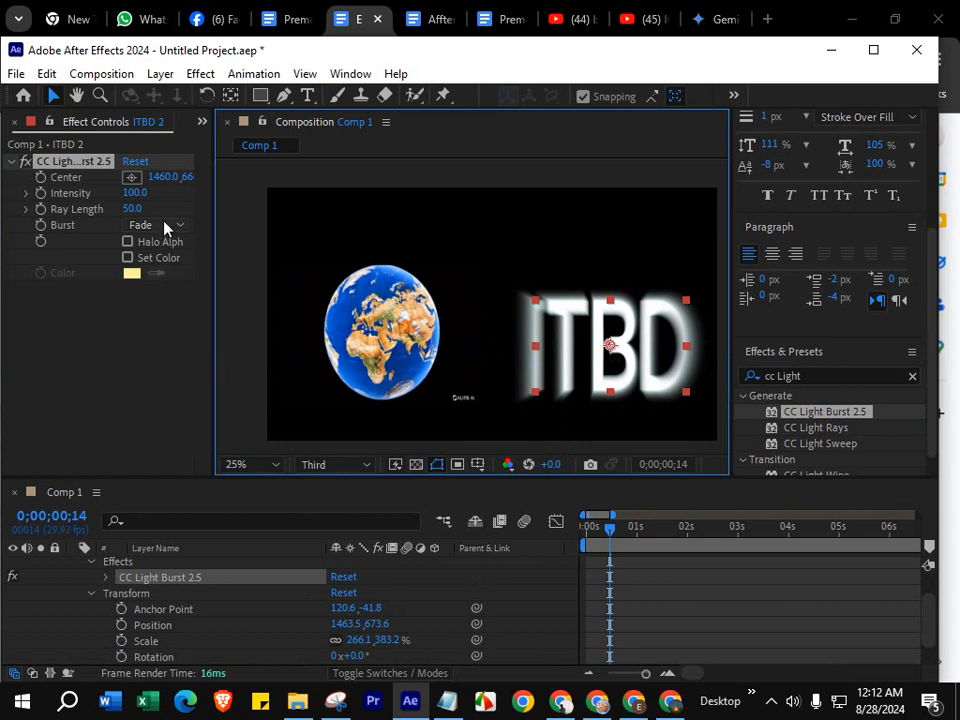
click(130, 180)
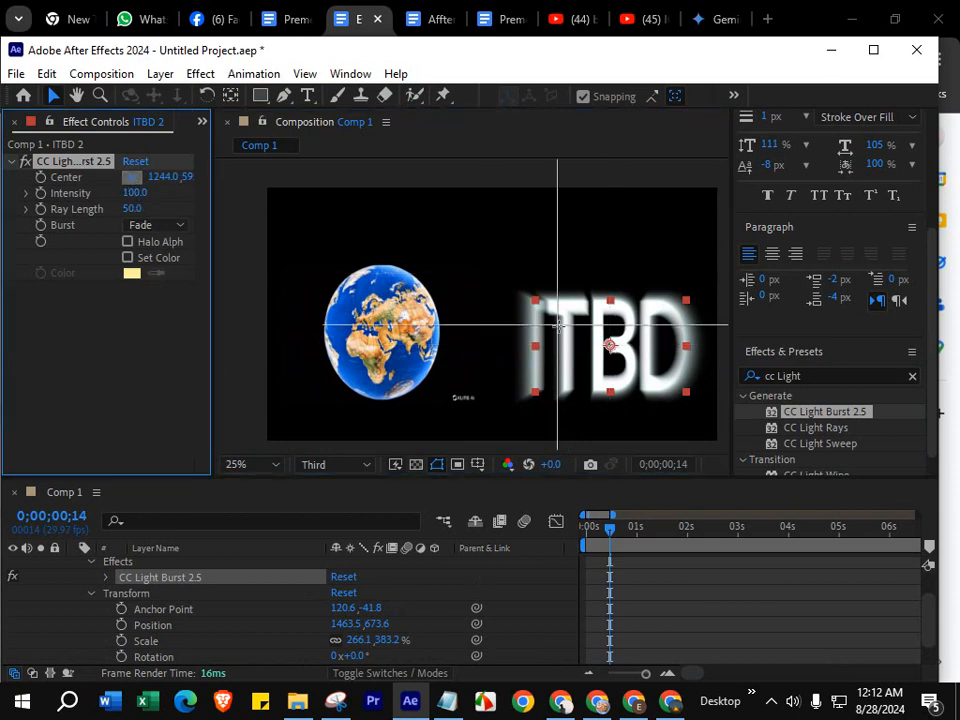
click(596, 327)
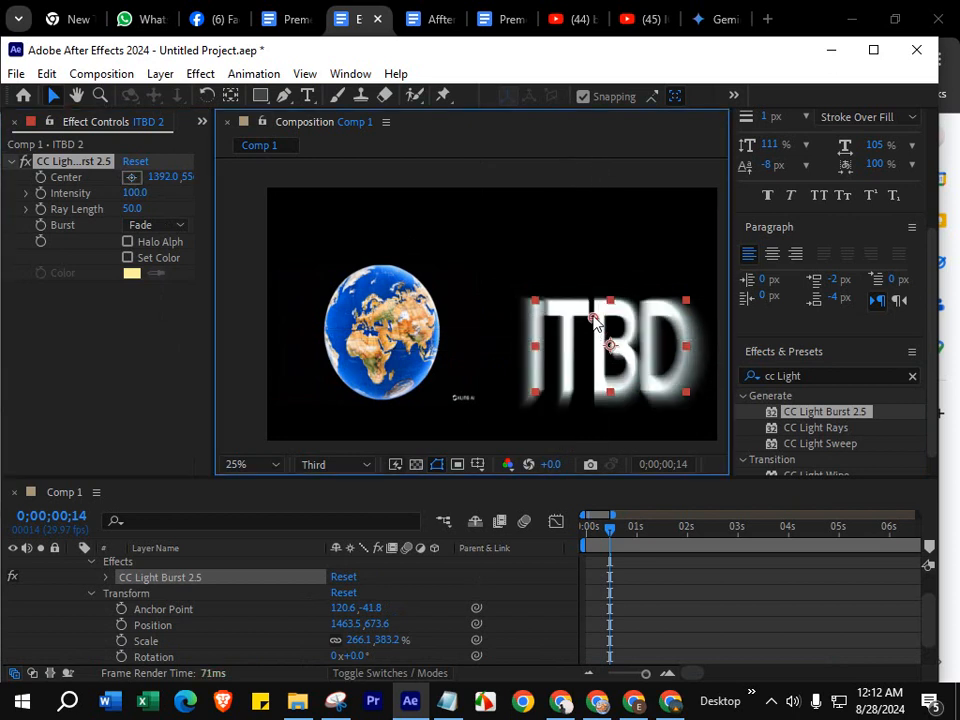
drag(596, 322, 604, 346)
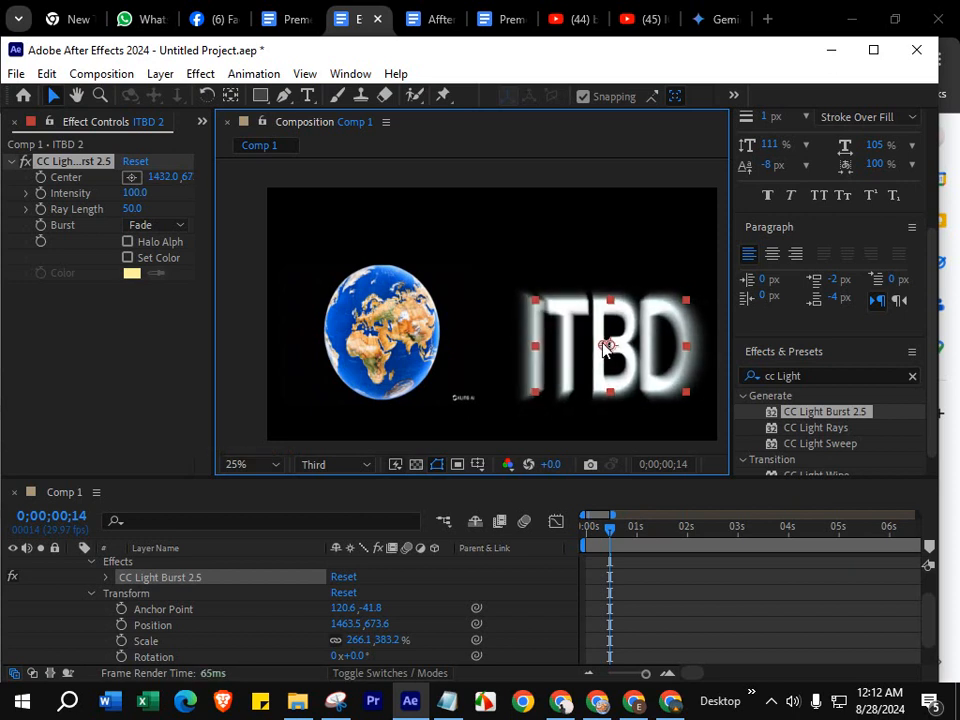
Step: Try extreme Intensity values for the ITBD light burst, including 3930 and 0
click(130, 195)
text(220)
key(Return)
drag(145, 193, 534, 276)
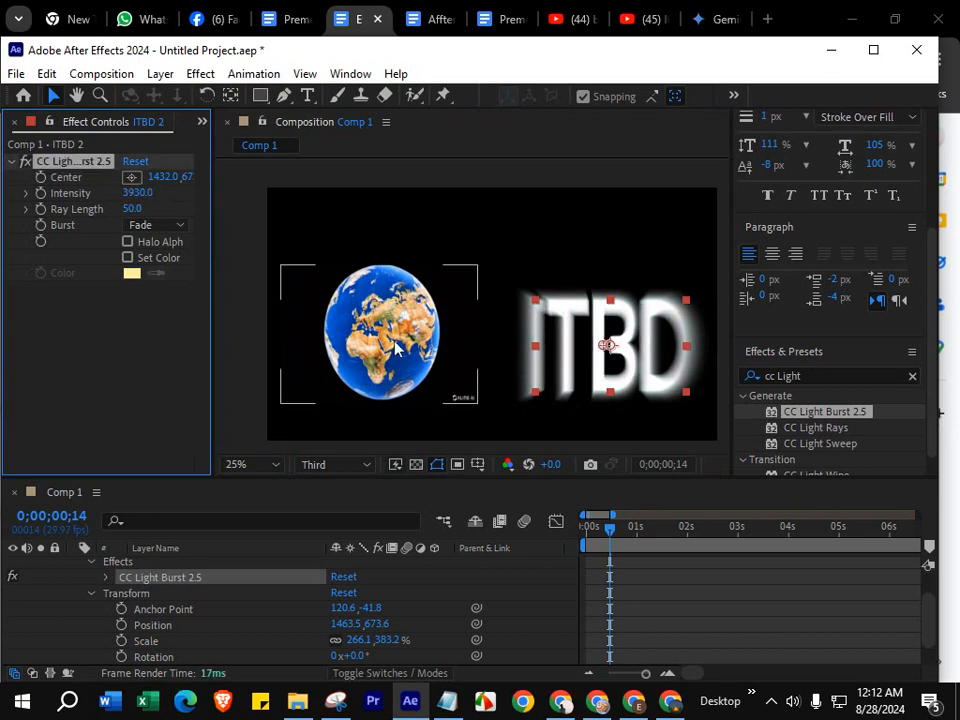
drag(135, 193, 4, 208)
click(137, 193)
text(0)
key(Return)
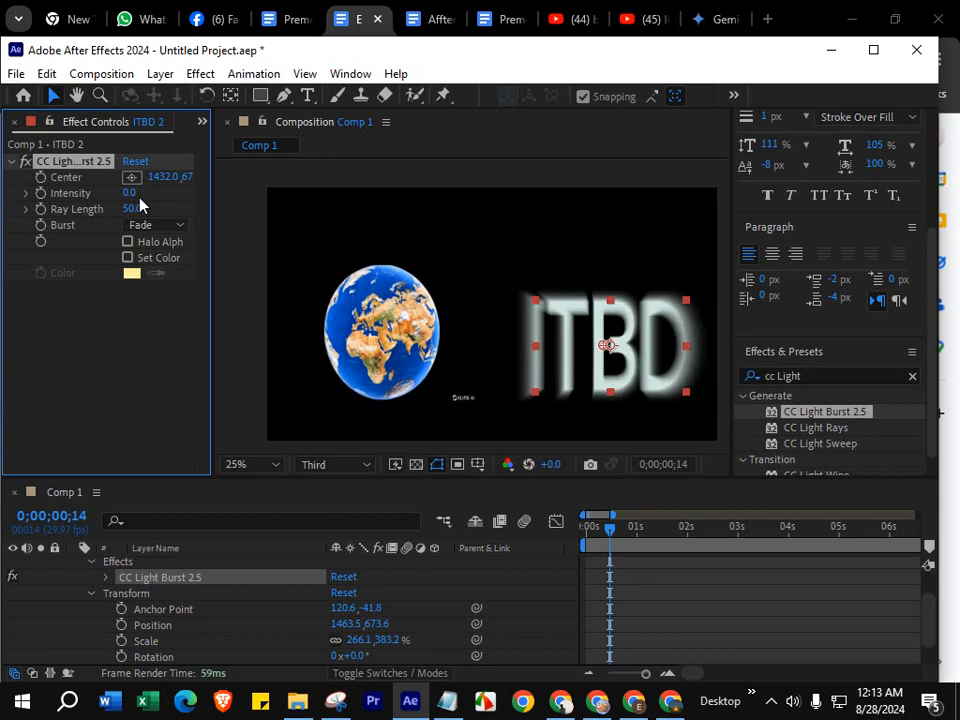
Step: Set the light burst's Intensity to 1000 and align its center with the ITBD text's anchor point
drag(129, 193, 228, 194)
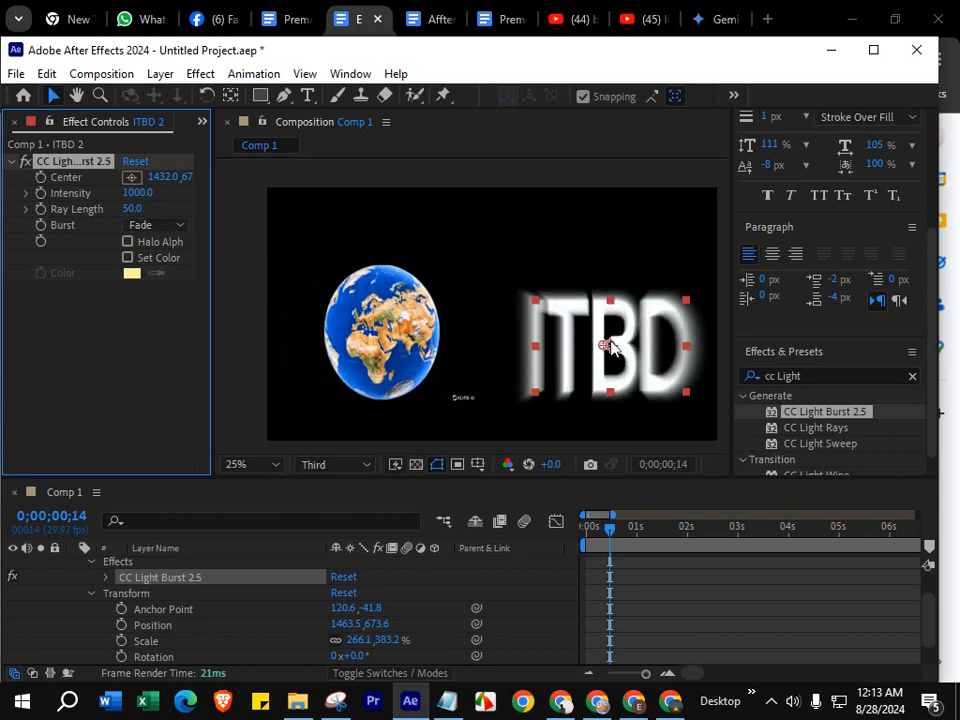
drag(607, 345, 612, 347)
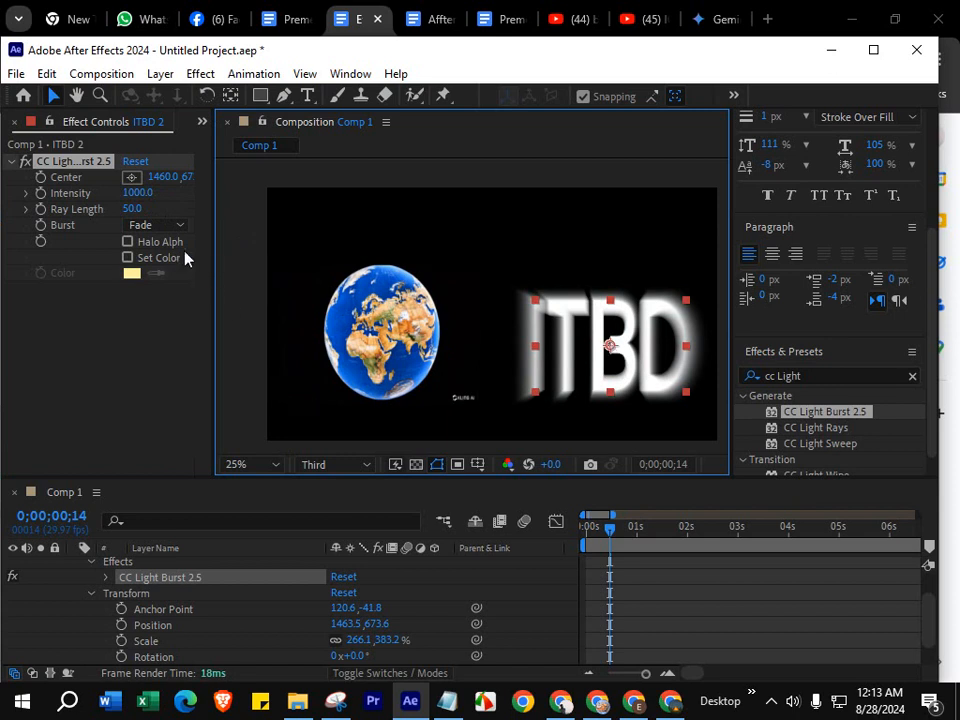
Step: Try a Ray Length of 0 for the light burst and raise it to 150
click(130, 209)
mouse_move(133, 210)
mouse_down()
mouse_move(311, 221)
mouse_move(41, 240)
mouse_move(136, 215)
mouse_up()
click(135, 209)
text(0)
key(Return)
click(133, 209)
text(12)
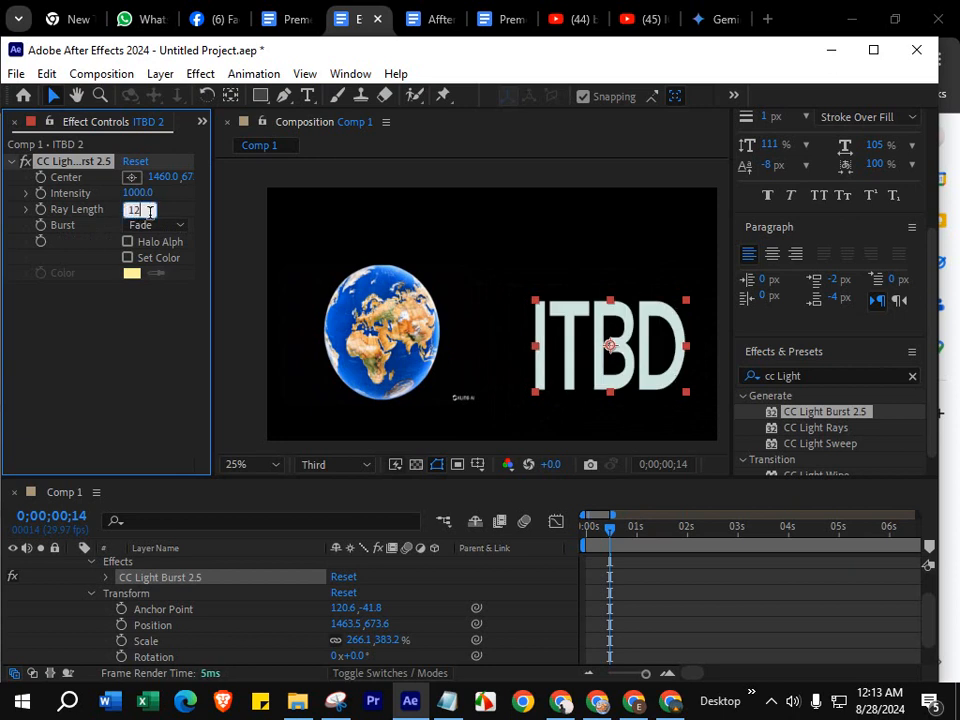
text(0)
key(Return)
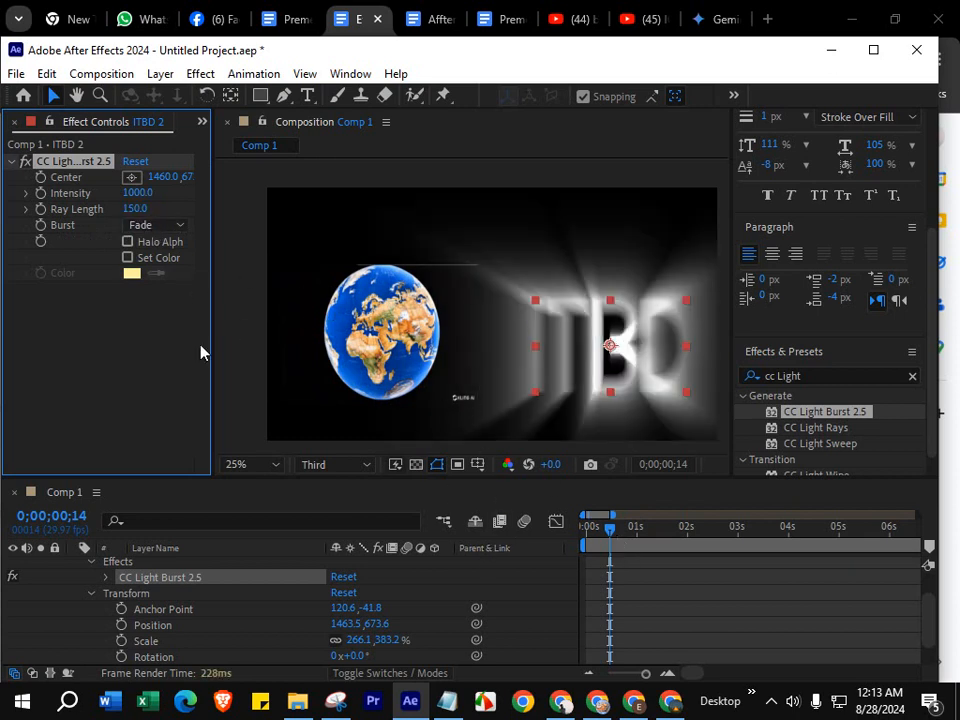
Step: Add a Ray Length keyframe of 150 for the light burst at 0;00;00;05
drag(610, 521, 588, 521)
key(space)
click(436, 464)
click(41, 210)
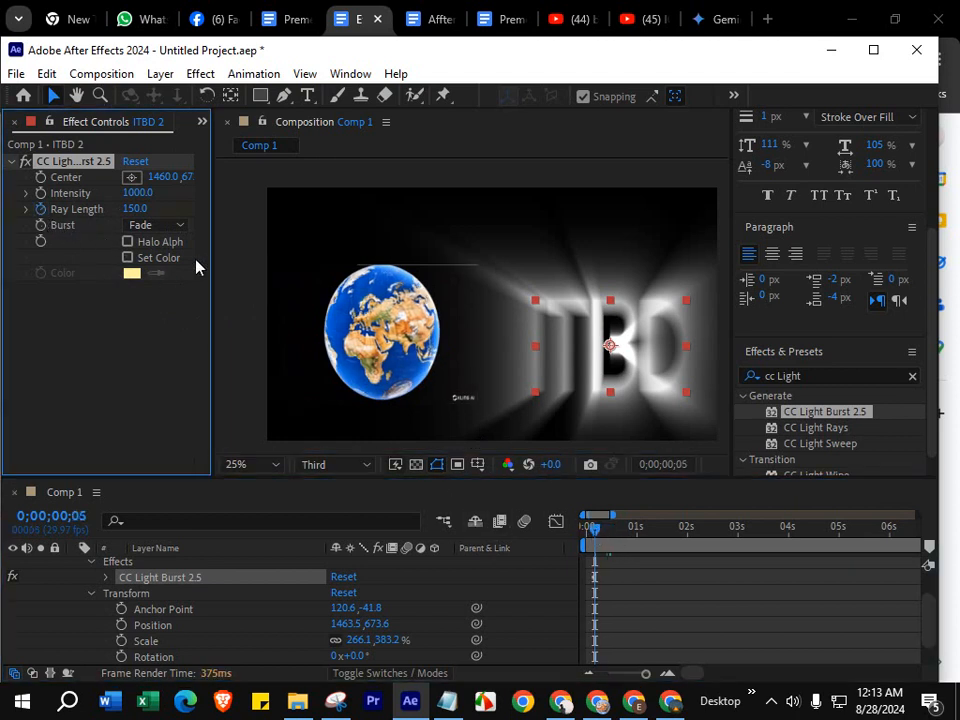
Step: Keyframe the light burst's Ray Length at 0 on frame 0;00;00;11
drag(594, 530, 604, 530)
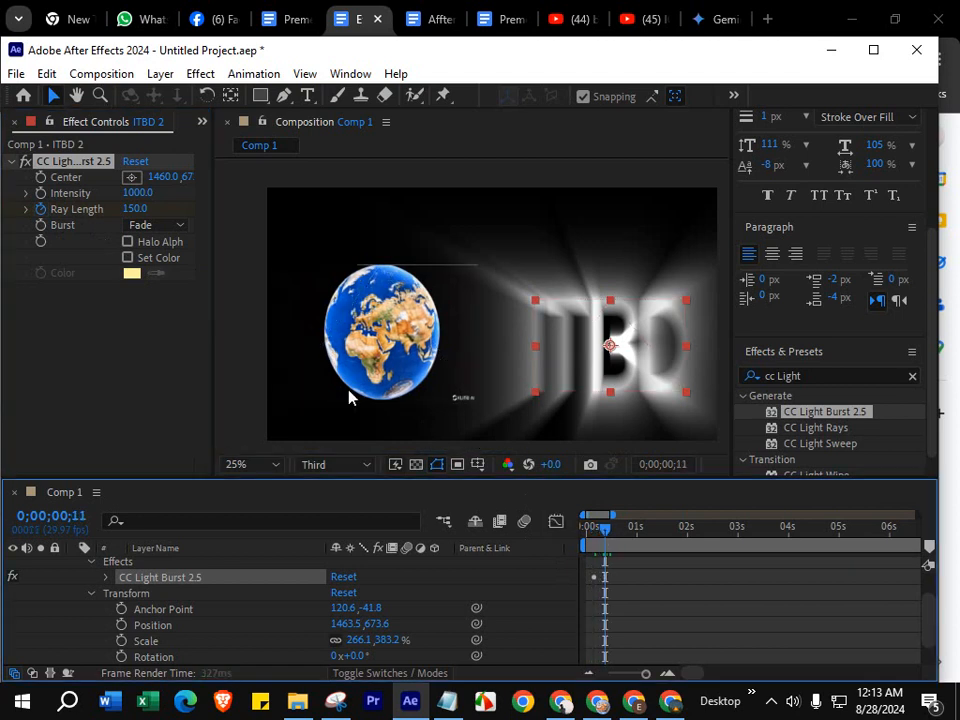
click(134, 209)
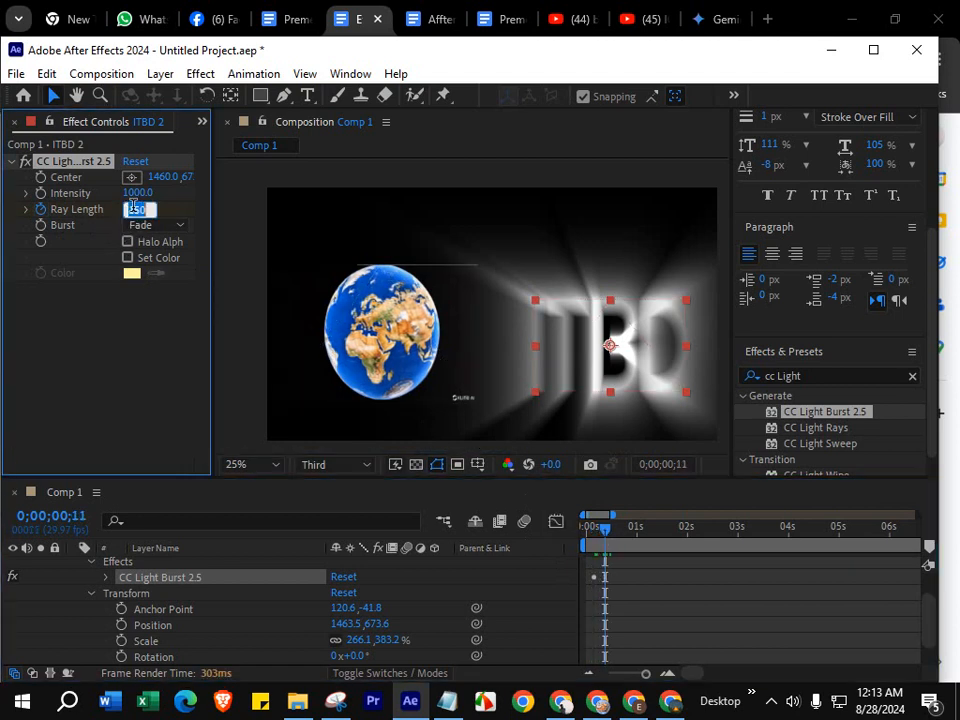
text(0)
key(Return)
Step: Play back the ray animation on the ITBD text from just before its first keyframe
click(606, 545)
drag(606, 545, 591, 527)
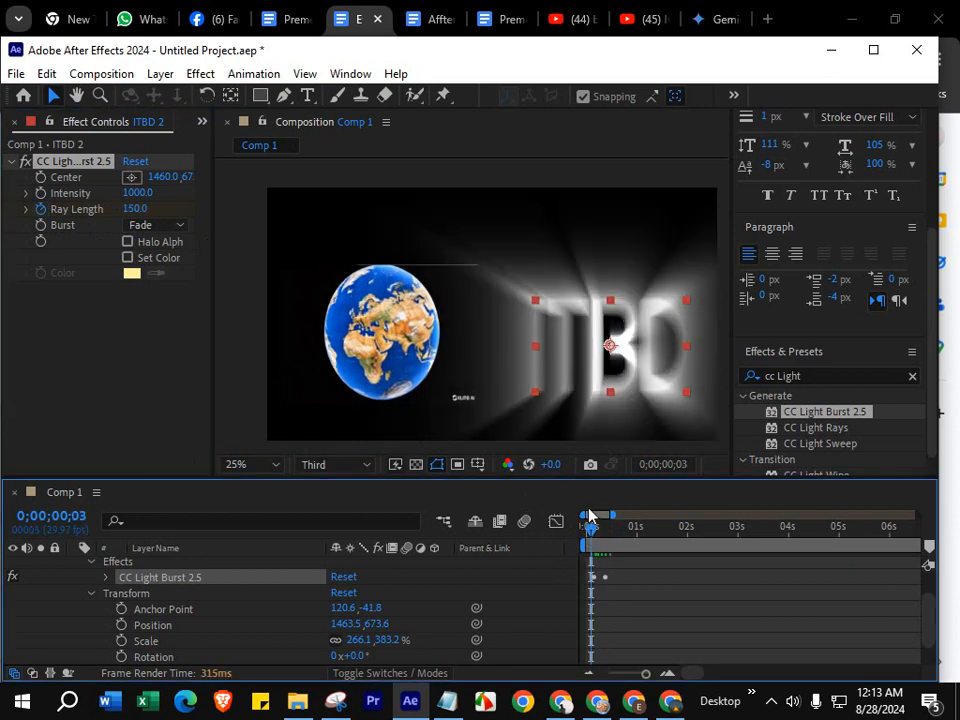
key(space)
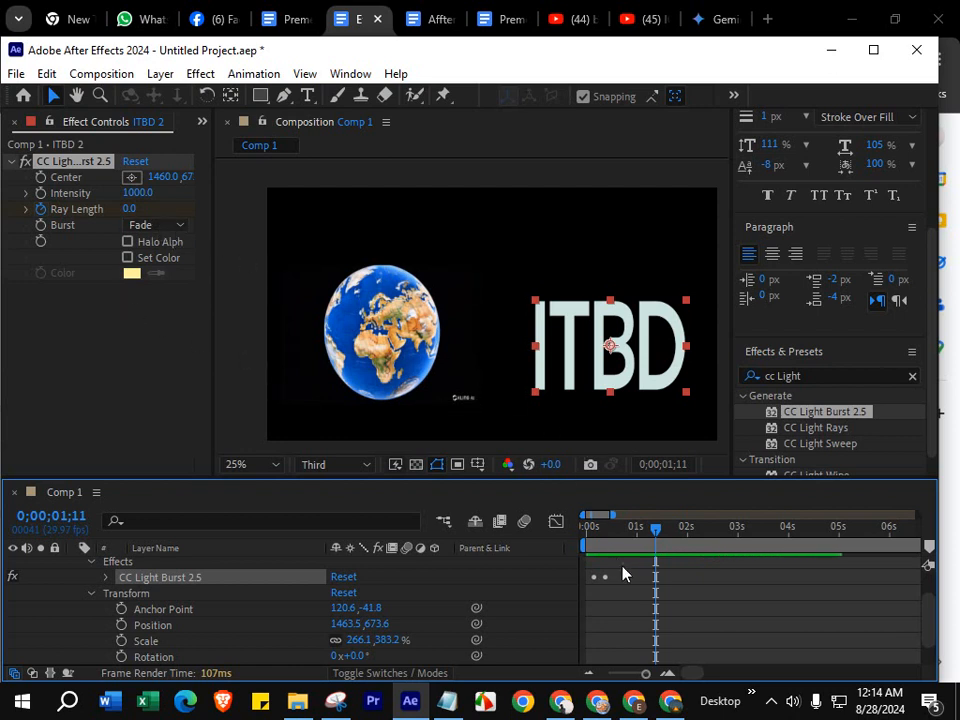
Step: Go to 0;00;00;06 and set the light burst's Burst type to Straight
drag(656, 527, 597, 534)
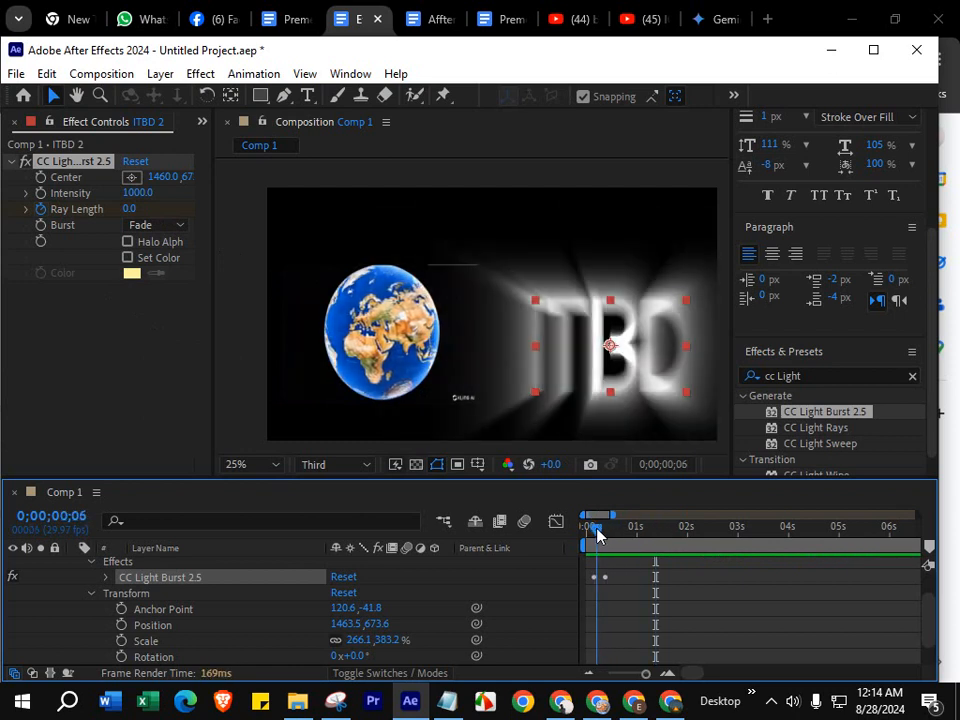
click(176, 226)
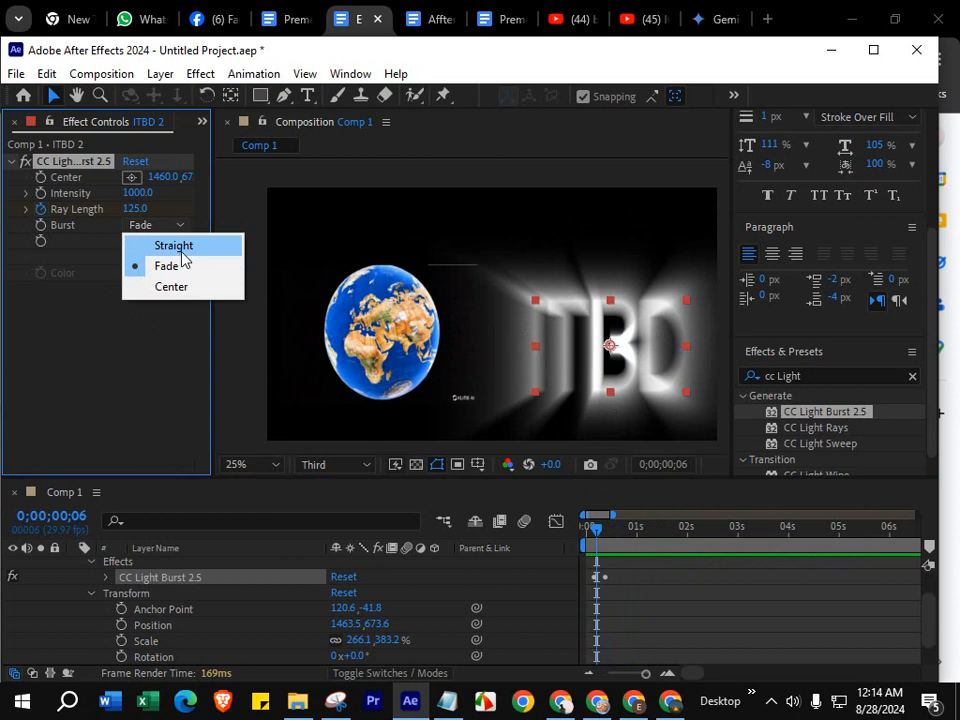
click(178, 248)
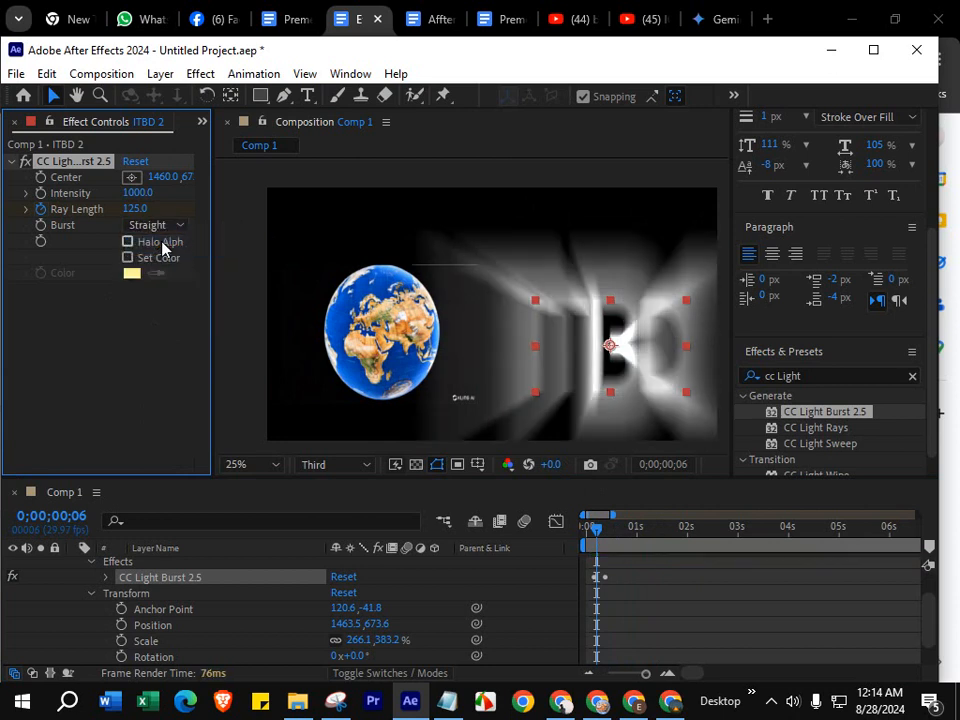
Step: Try different Intensity values for the straight light burst and undo the changes
click(137, 192)
text(1790)
key(Return)
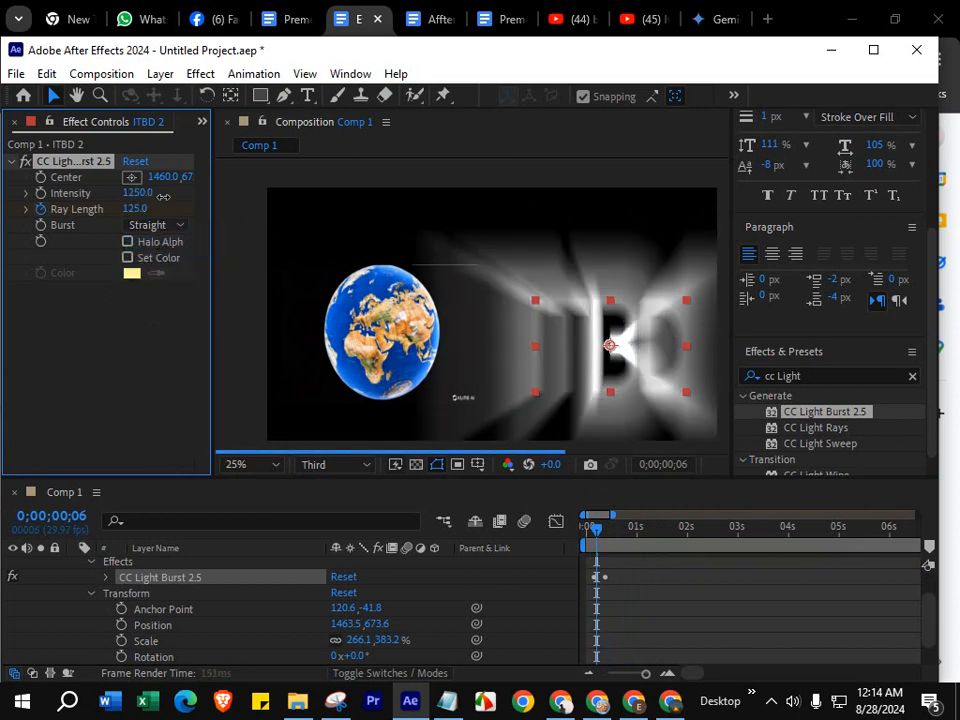
click(137, 192)
text(190)
key(Return)
key(ctrl+z)
key(ctrl+z)
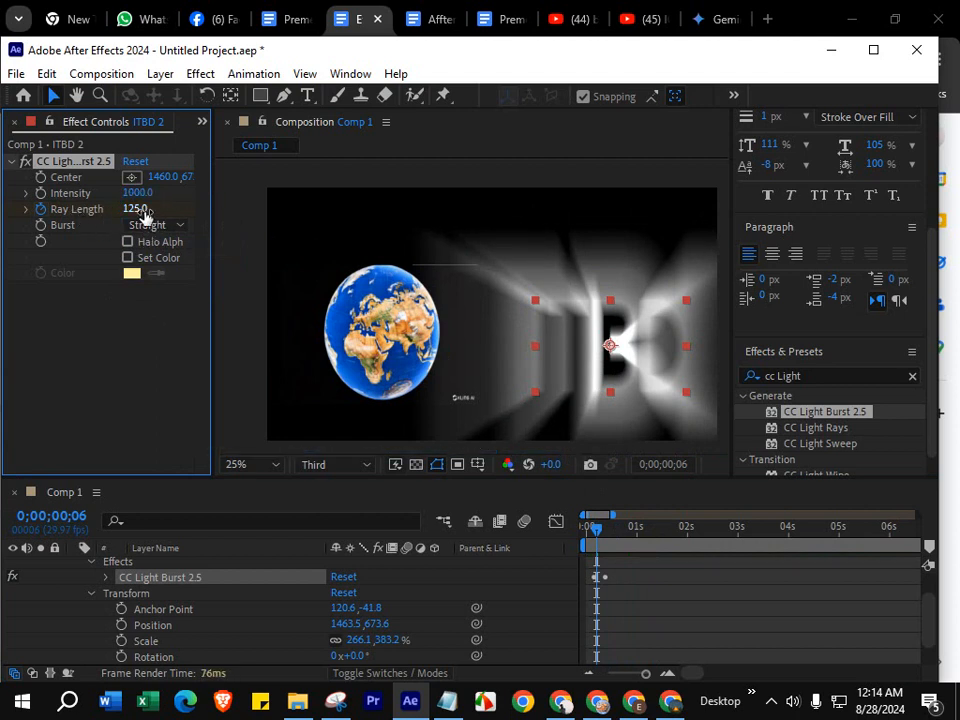
Step: Reduce the light burst's Ray Length to 62 at 0;00;00;06 and deselect the text to view it
drag(133, 208, 97, 224)
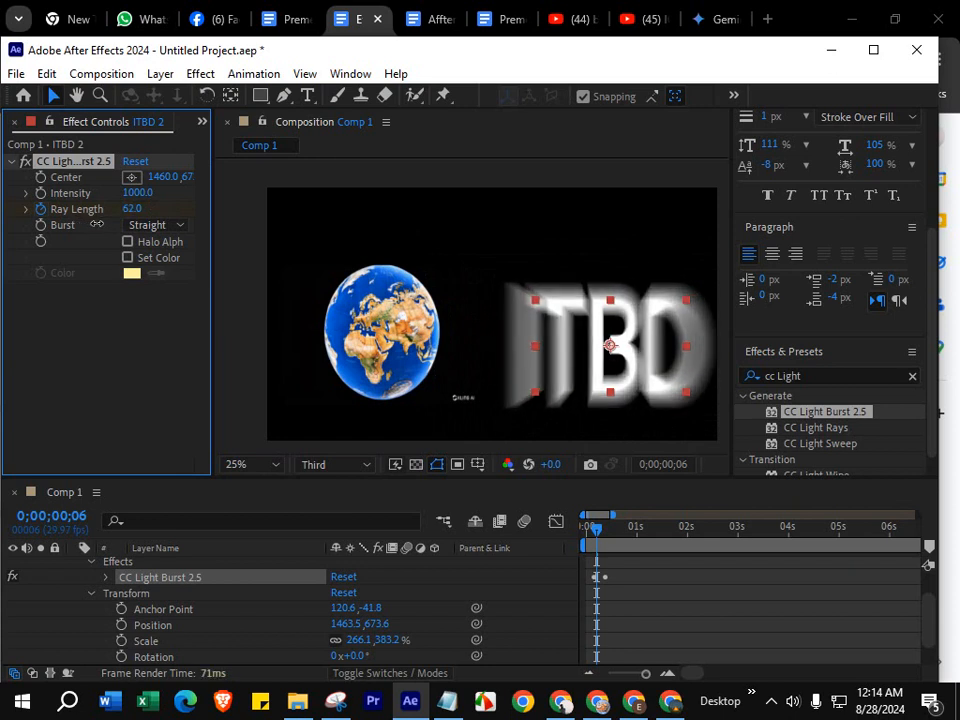
click(515, 288)
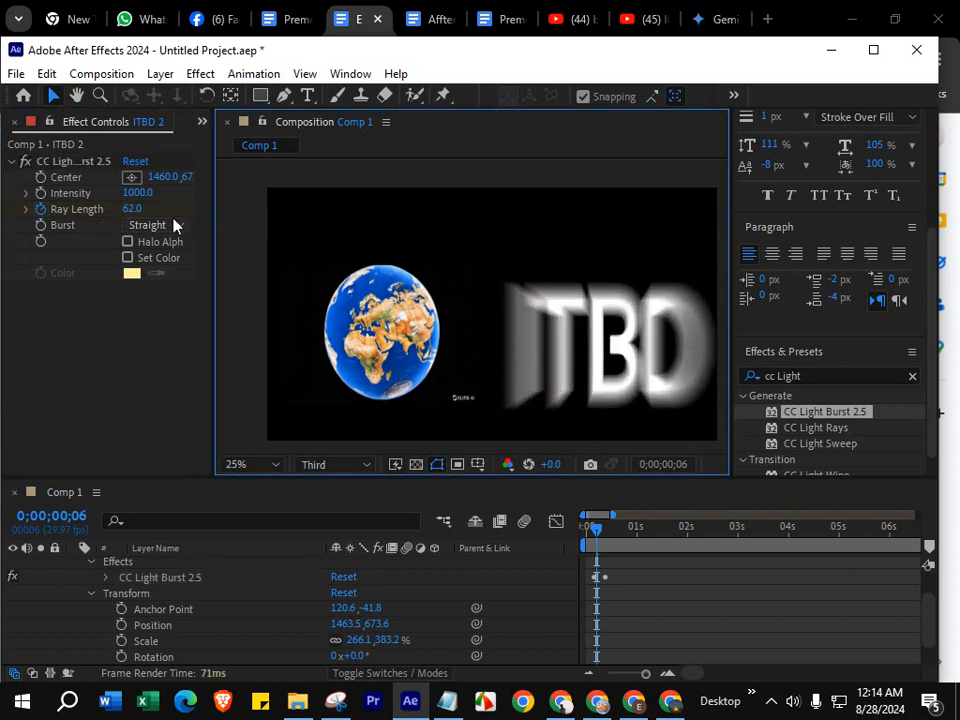
click(591, 586)
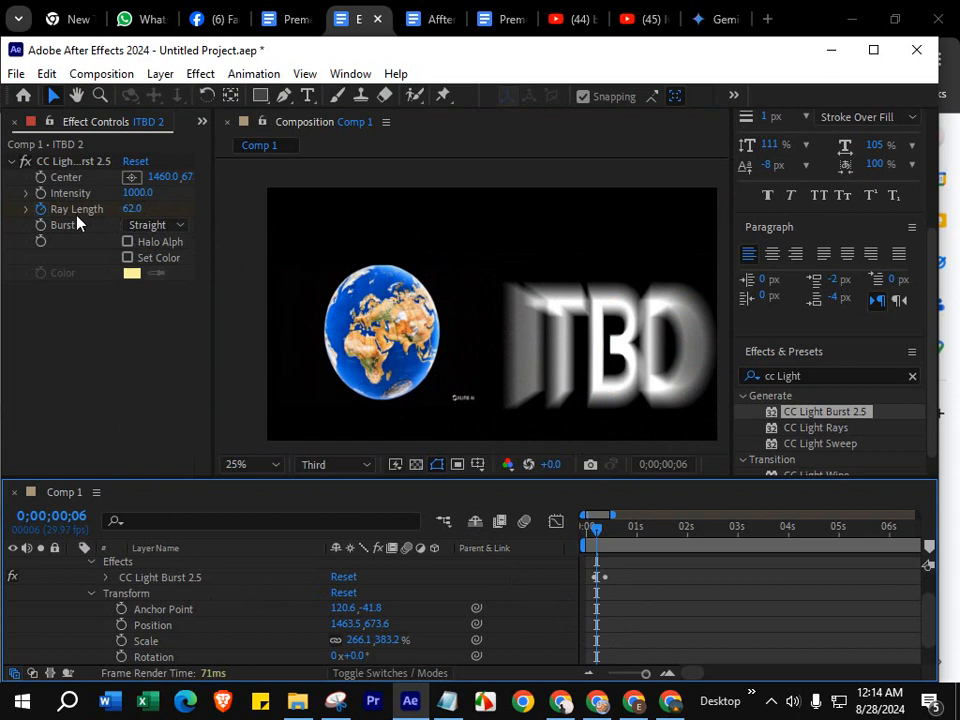
Step: Remove all Ray Length keyframes from the light burst and set its Ray Length to 107
click(41, 210)
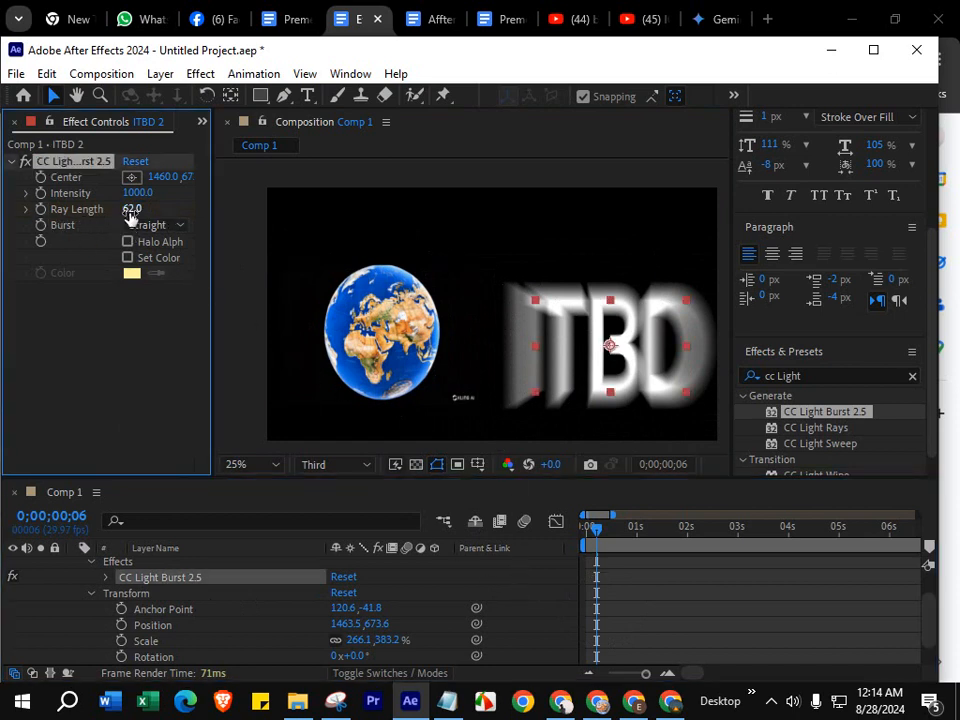
drag(131, 210, 170, 210)
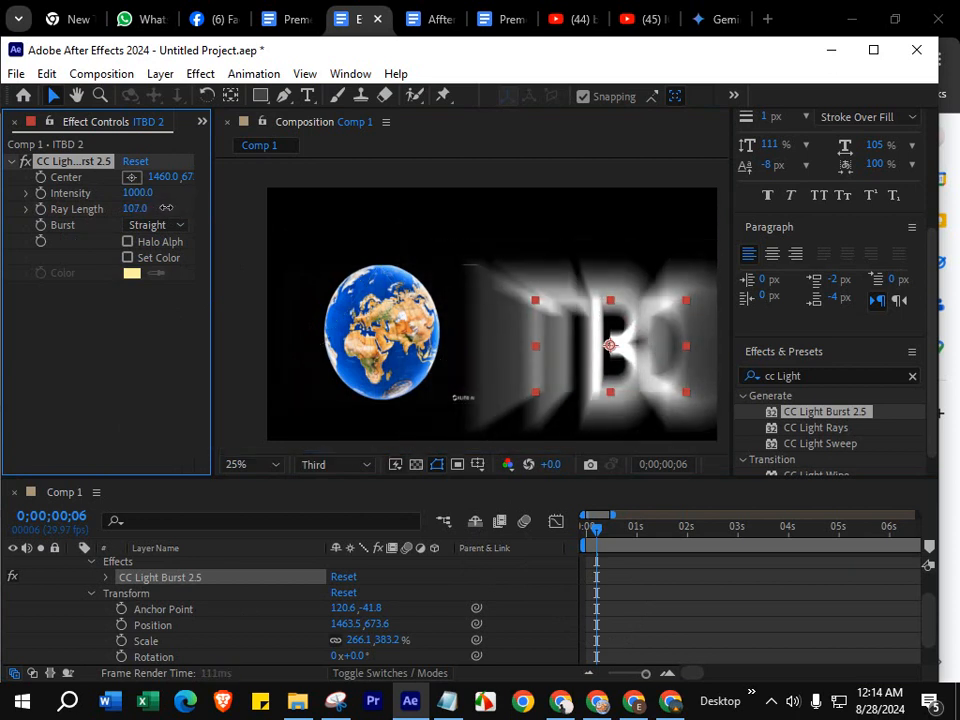
Step: Compare the Fade and Straight burst types on the ITBD text and set Burst to Center
click(172, 226)
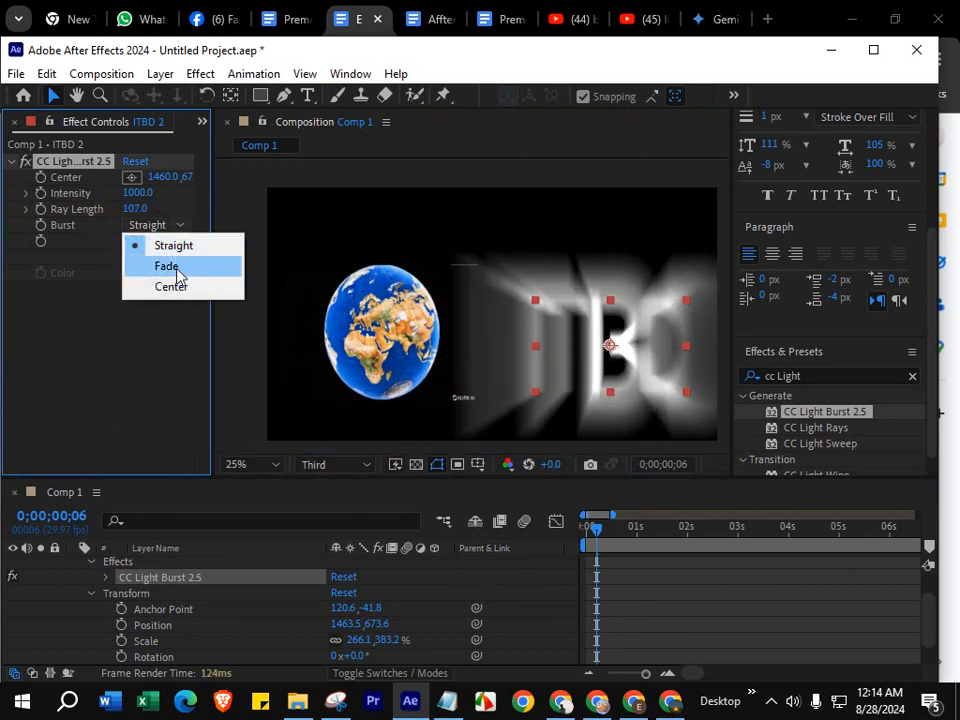
click(177, 270)
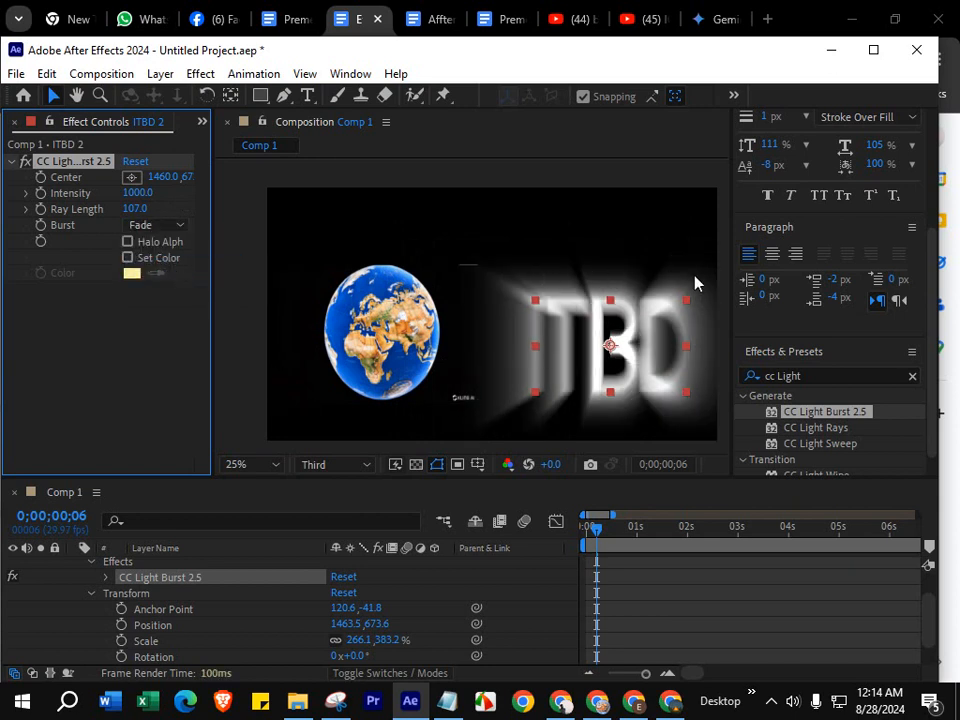
click(160, 226)
click(200, 248)
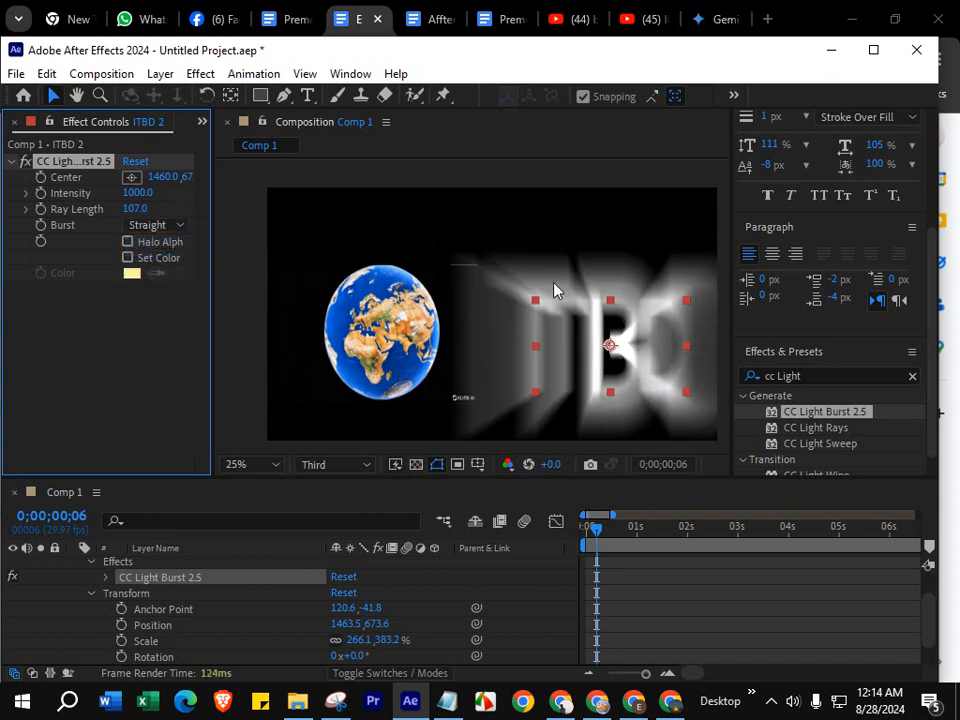
click(160, 226)
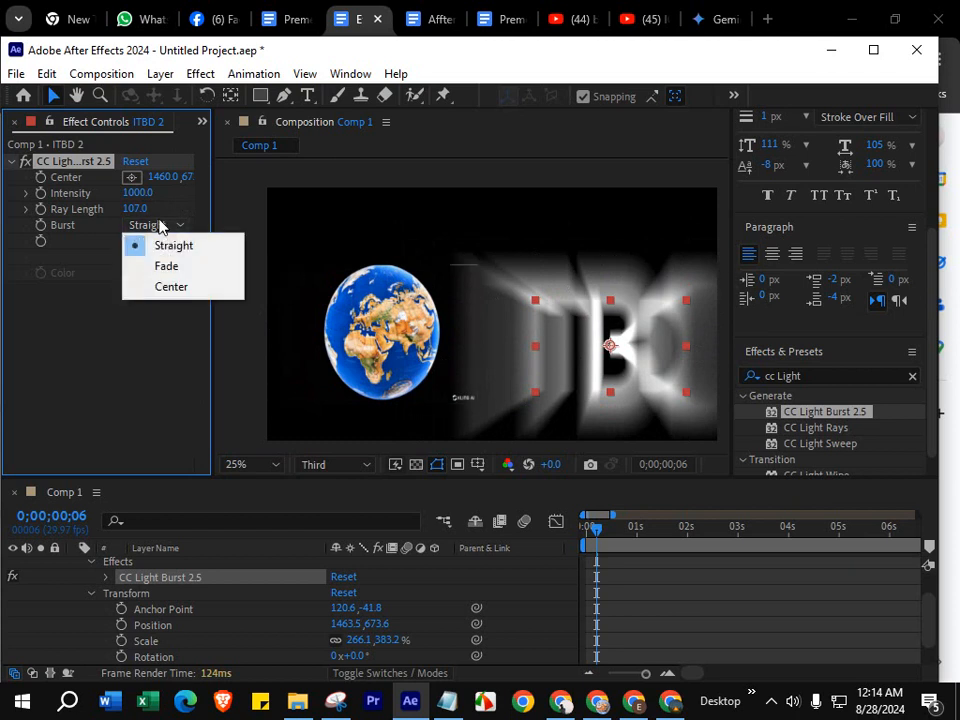
click(171, 286)
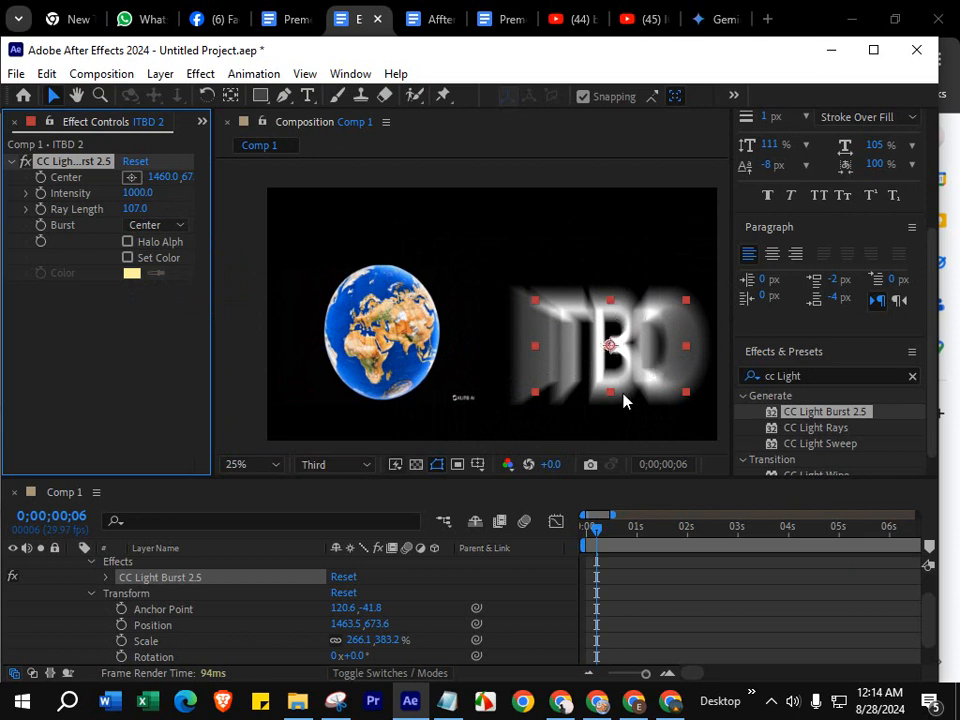
Step: Set the light burst's Ray Length to -12 and turn on Halo Alpha
drag(145, 217, 48, 235)
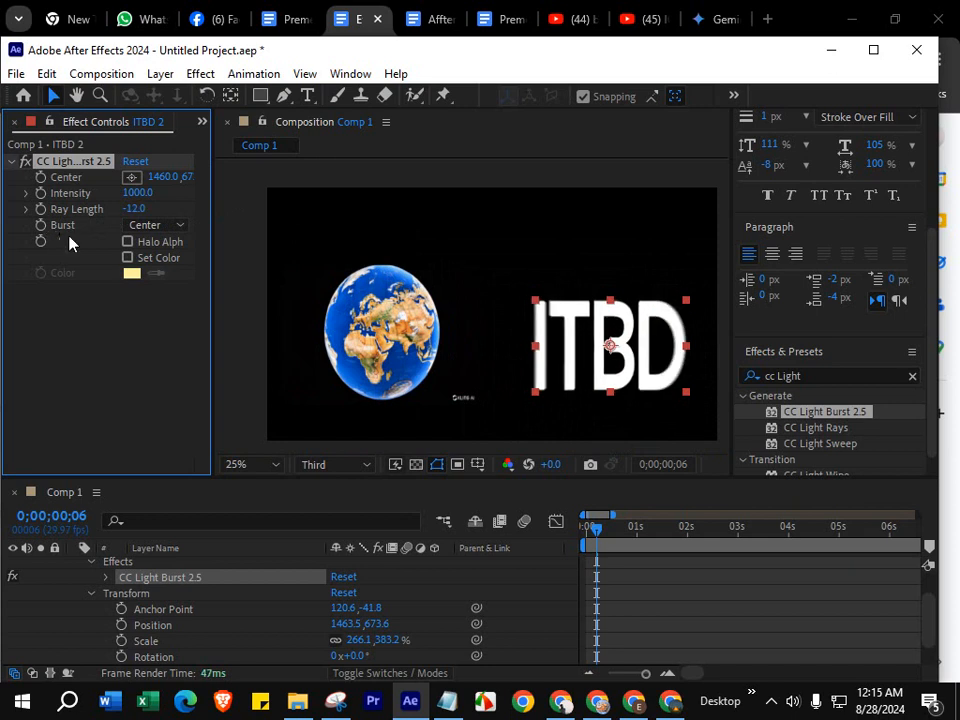
click(128, 242)
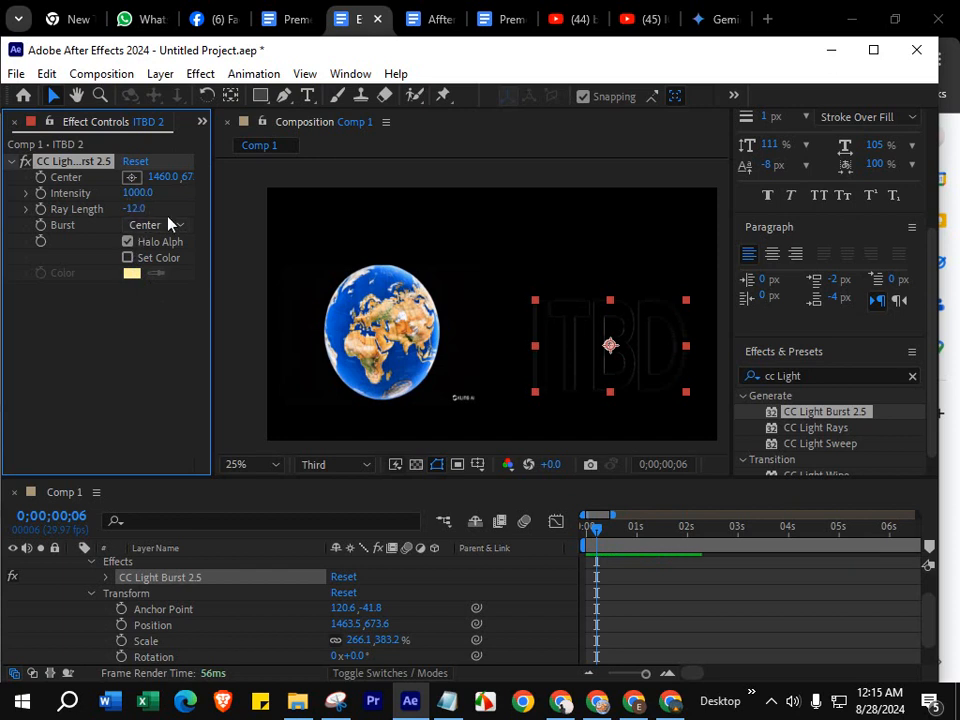
Step: Try other center positions and an Intensity of 2780 with the halo, undo the last changes, and turn off Halo Alpha
drag(611, 350, 568, 339)
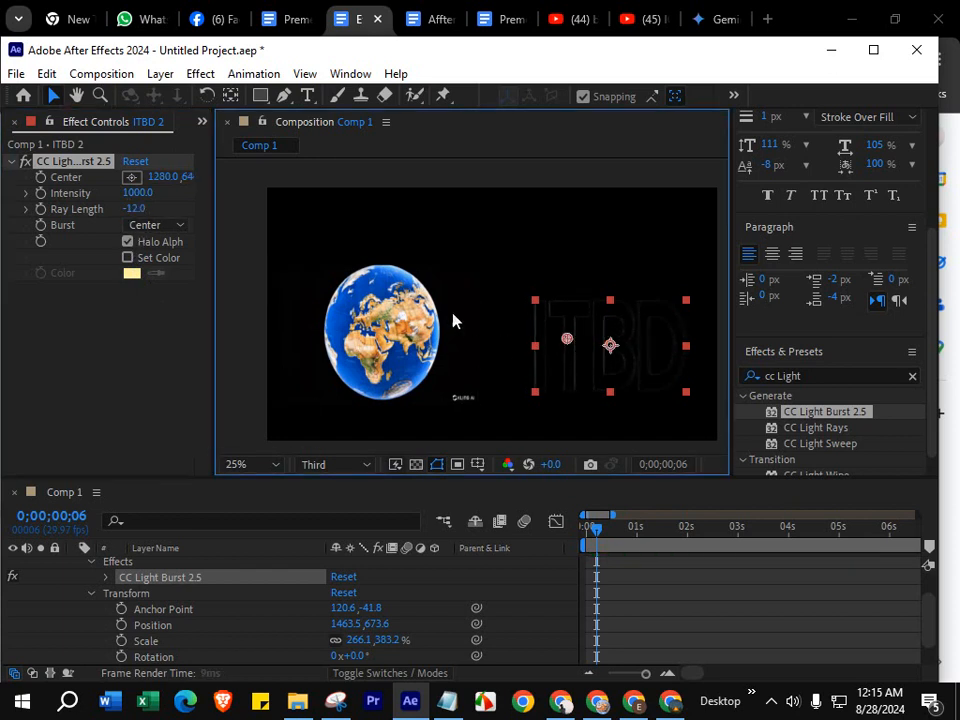
drag(137, 192, 487, 341)
drag(567, 339, 594, 342)
key(ctrl+z)
key(ctrl+z)
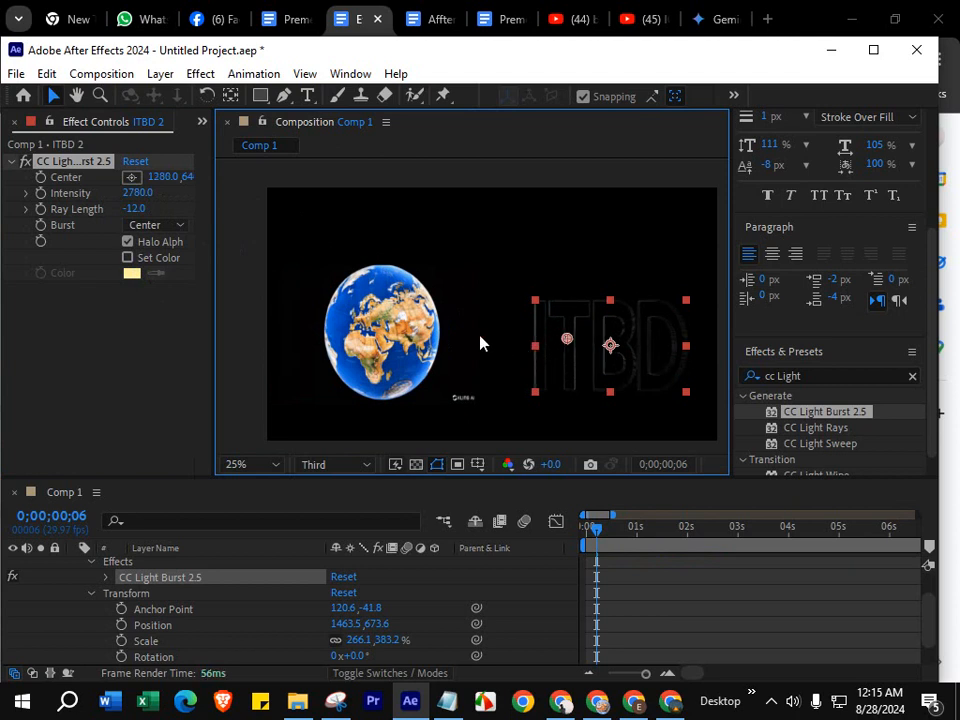
click(128, 242)
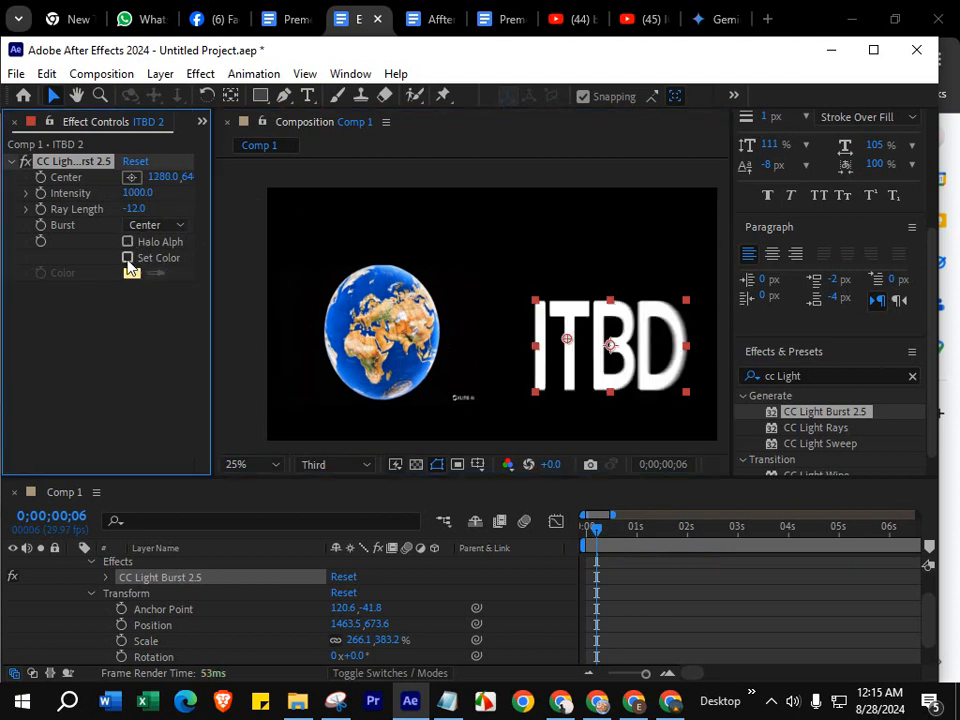
Step: Turn on Set Color for the light burst and change its color to purple B040FF
click(128, 258)
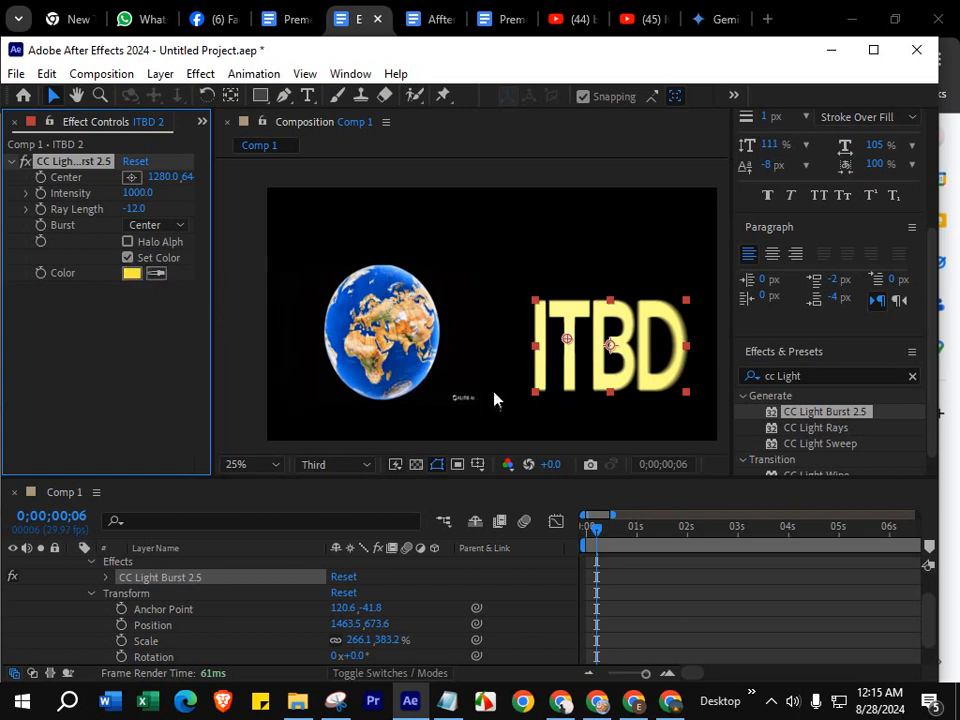
click(133, 274)
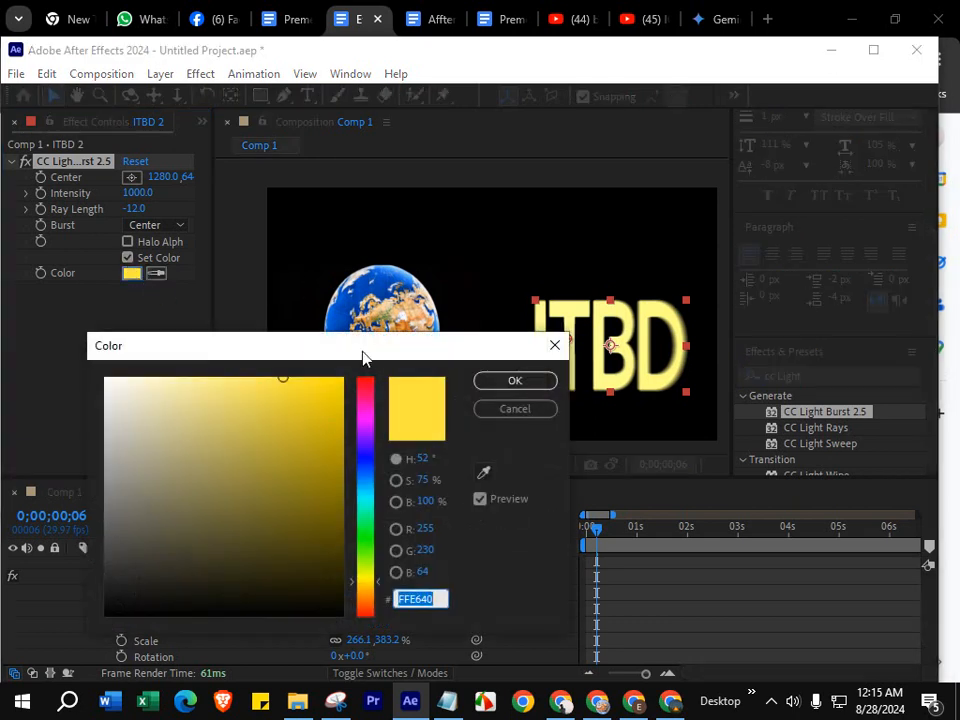
drag(364, 354, 302, 320)
mouse_move(309, 400)
mouse_down()
mouse_move(313, 379)
mouse_move(315, 401)
mouse_up()
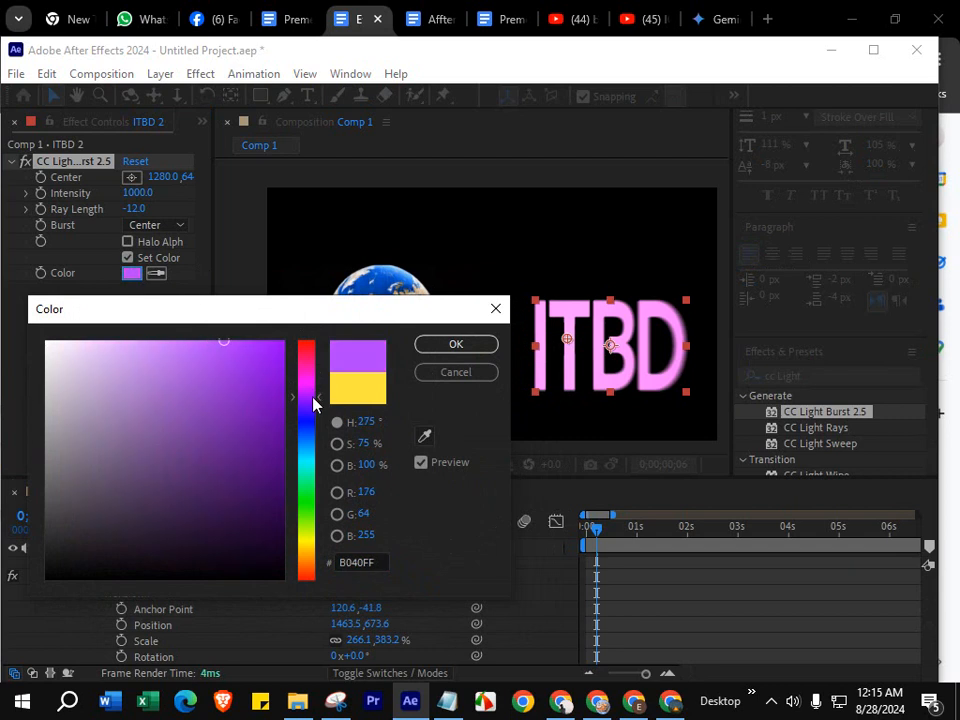
click(450, 346)
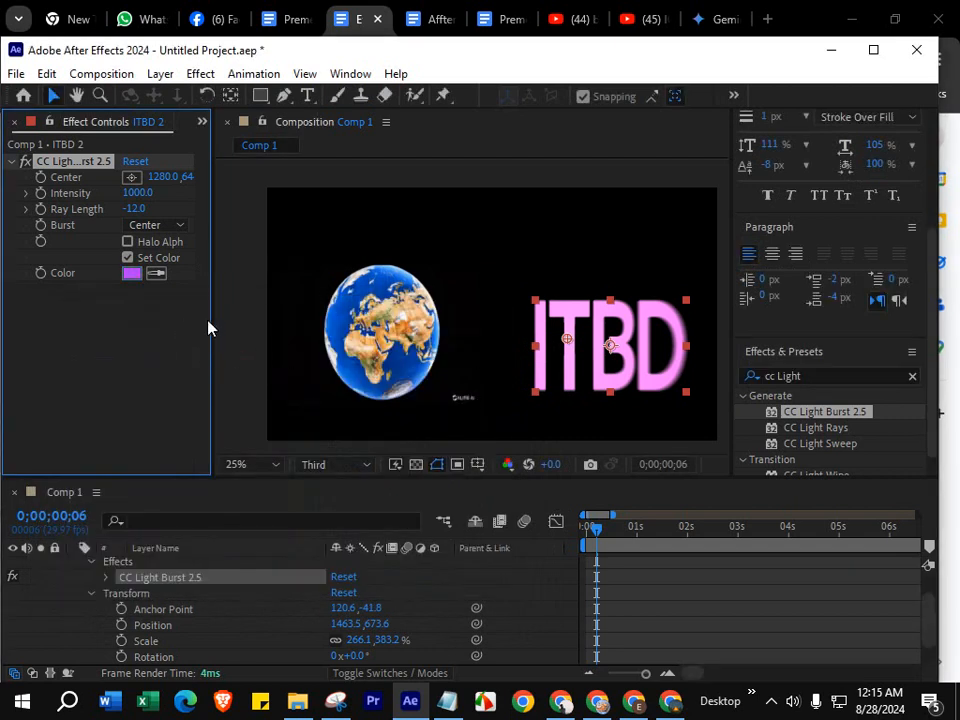
Step: Try other burst center positions on the text with Set Color turned off, and undo the last changes
mouse_move(569, 344)
mouse_down()
mouse_move(551, 343)
mouse_move(575, 366)
mouse_up()
click(127, 257)
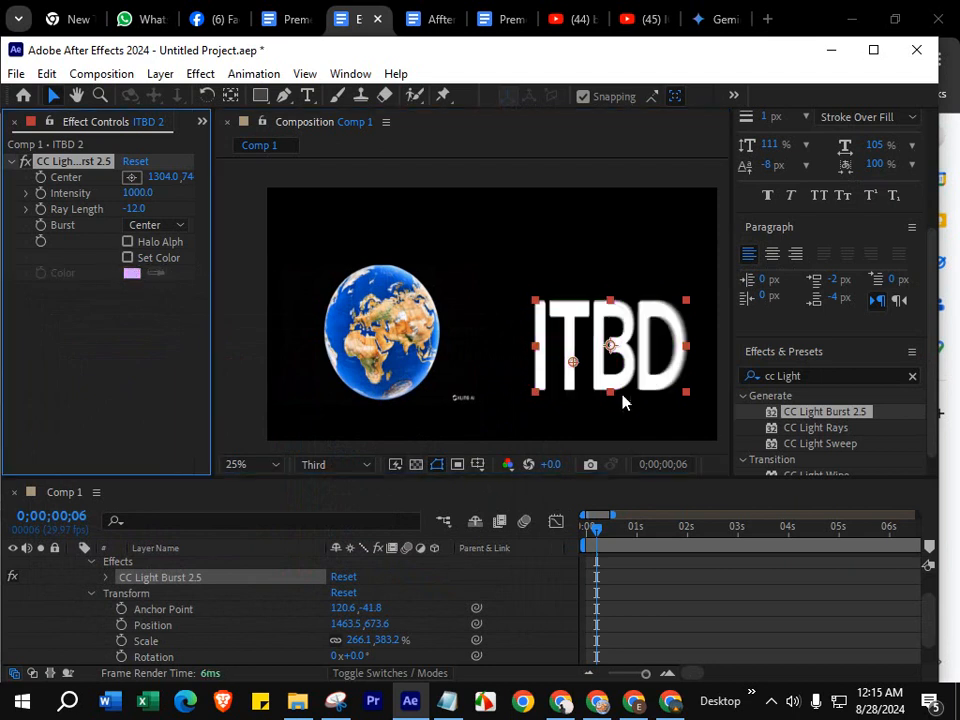
click(553, 343)
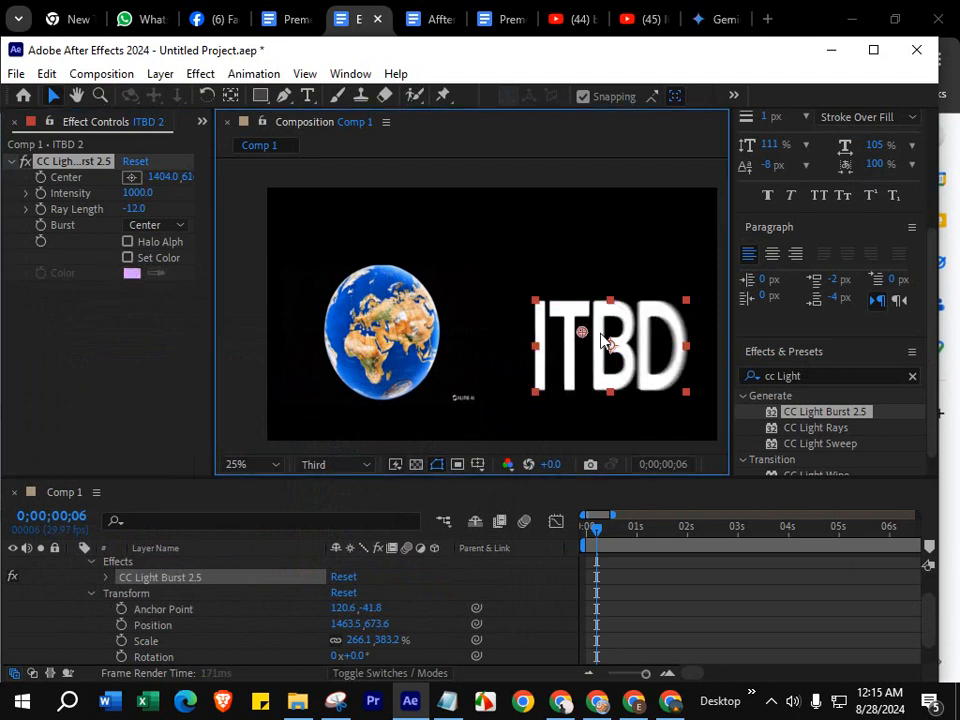
key(ctrl+z)
key(ctrl+z)
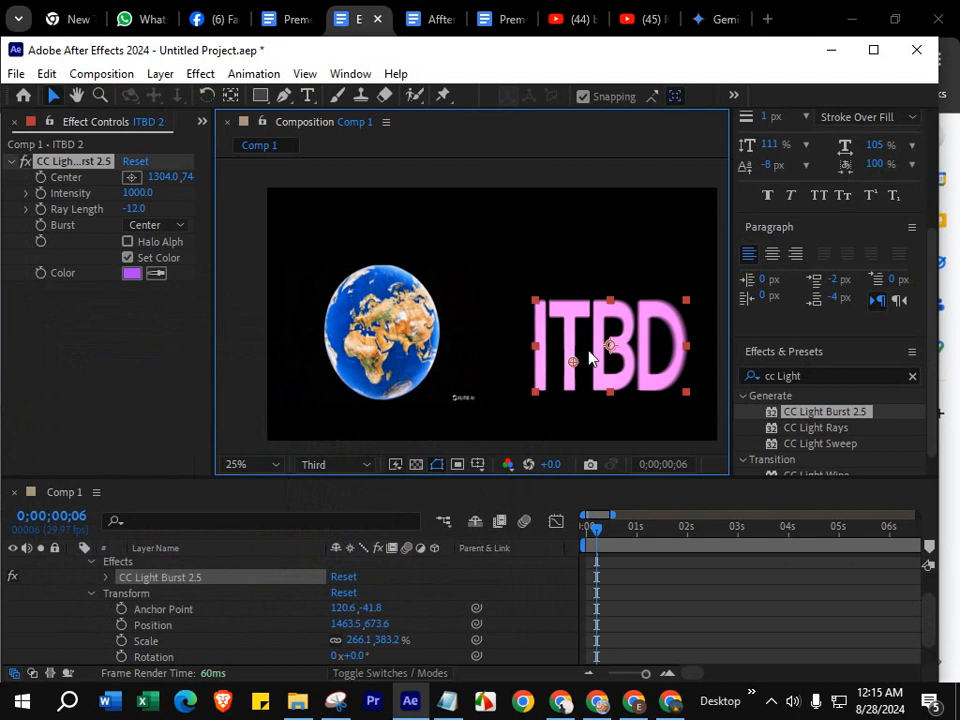
Step: Revert the light burst's purple color and place its center near the middle of the ITBD text, at about 1432 horizontally
key(ctrl+z)
key(ctrl+shift+z)
key(ctrl+shift+z)
key(ctrl+shift+z)
drag(580, 318, 606, 347)
Step: Set the light burst's Ray Length to 150 at 0;00;00;04, keeping the Center burst type
drag(594, 537, 591, 535)
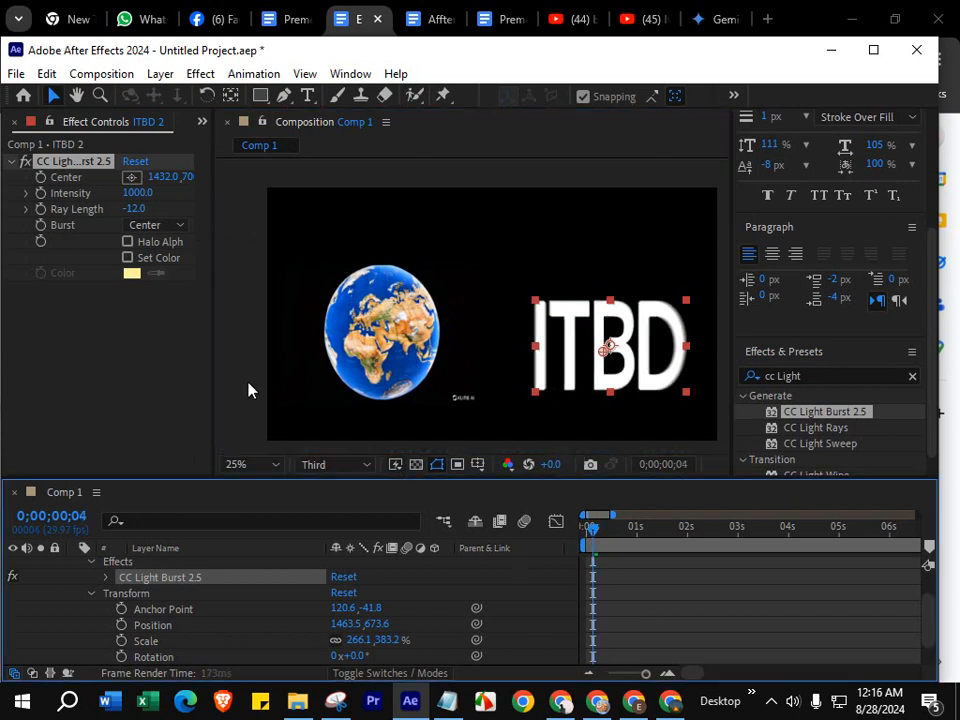
click(170, 226)
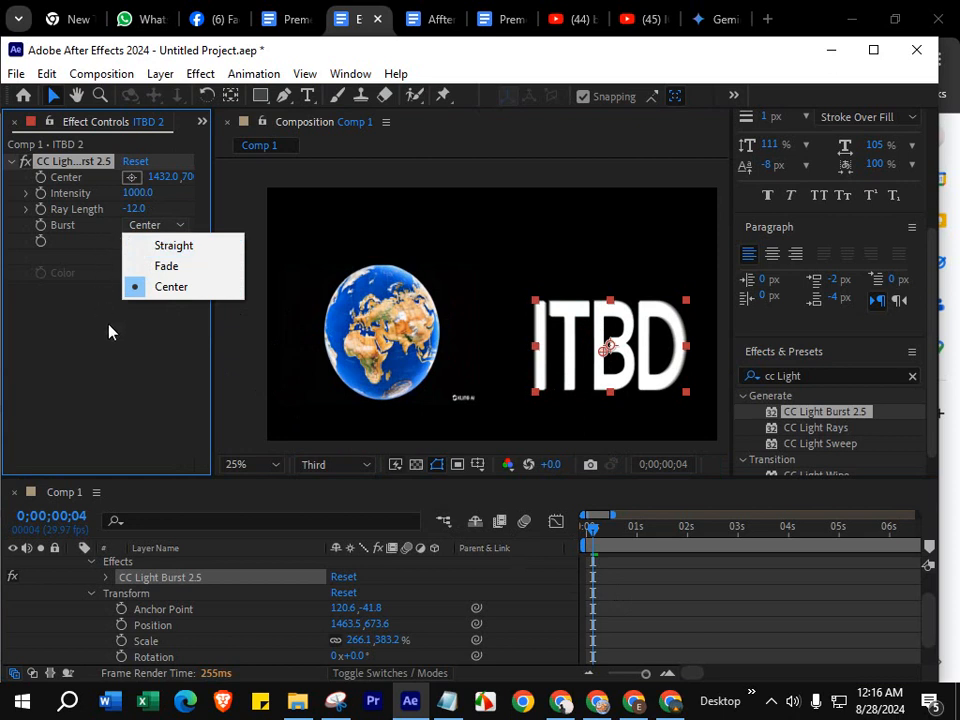
click(200, 348)
click(136, 209)
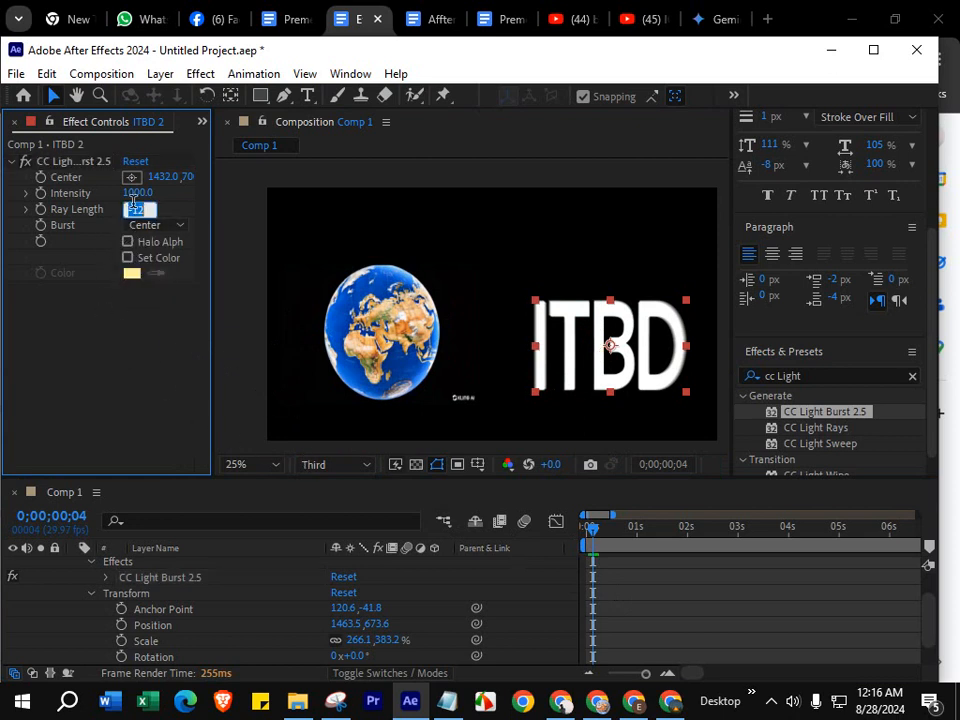
text(150)
key(Return)
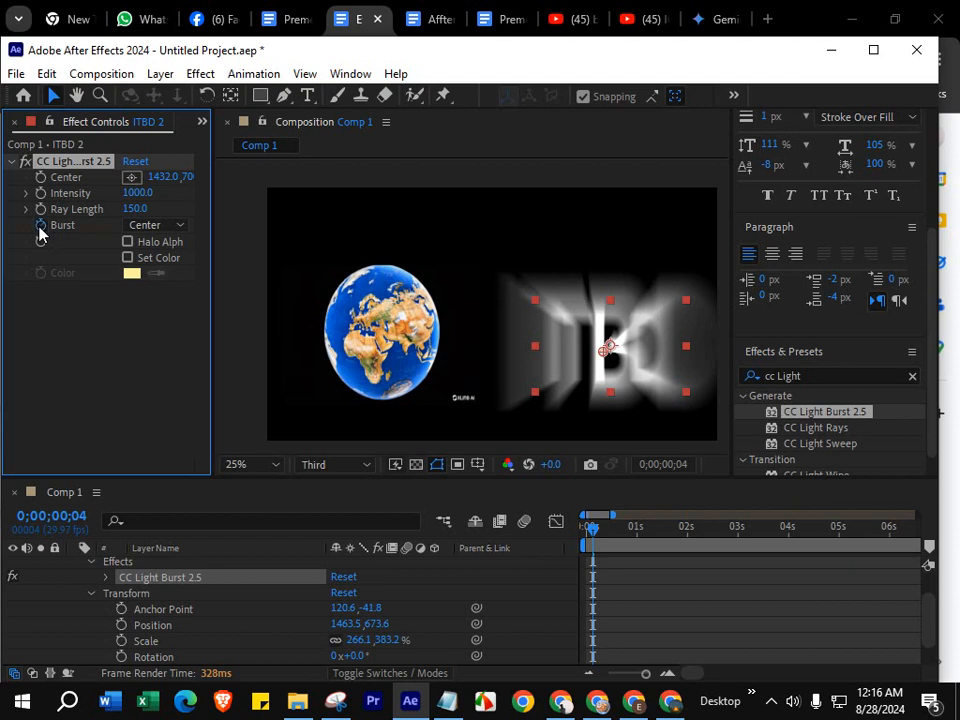
Step: Remove the Burst keyframe and start animating Ray Length with a keyframe of 150 at 0;00;00;06
drag(597, 541, 608, 540)
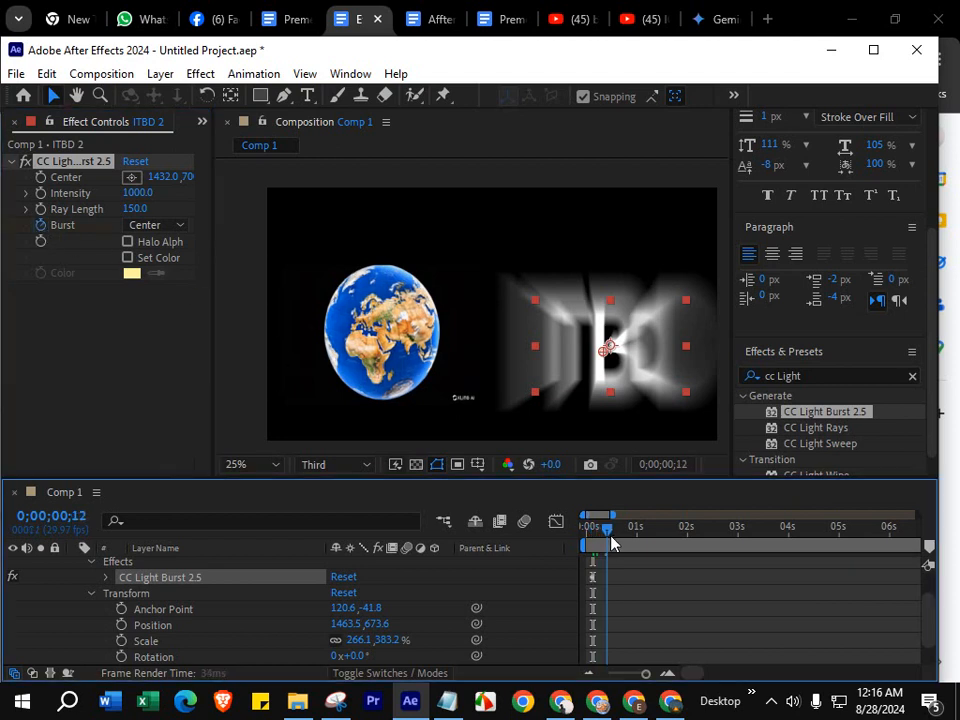
click(44, 226)
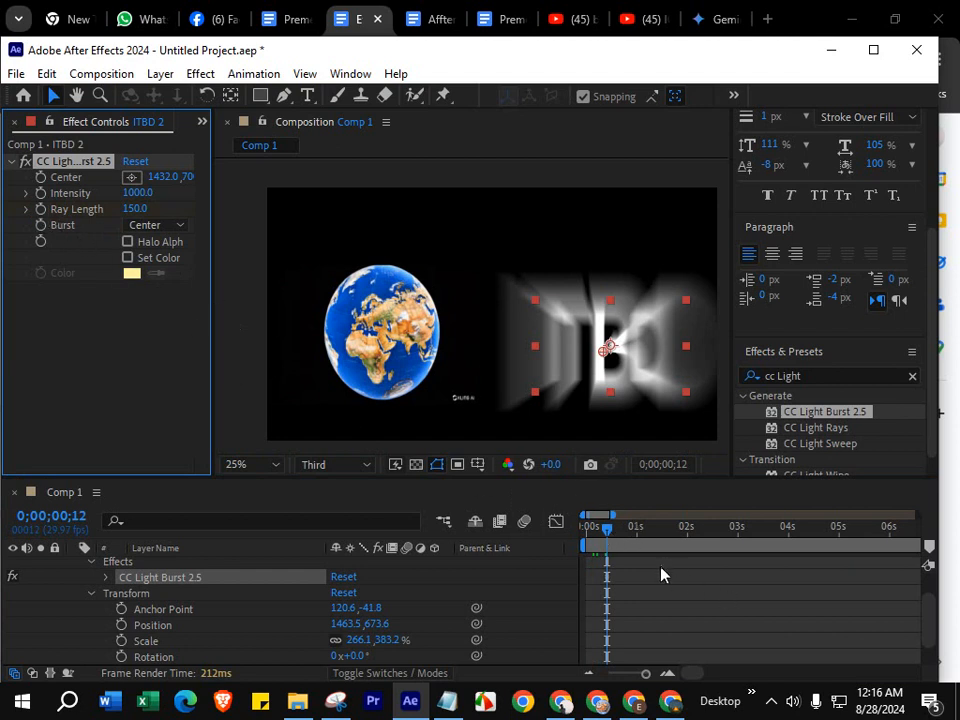
drag(604, 527, 596, 527)
click(42, 222)
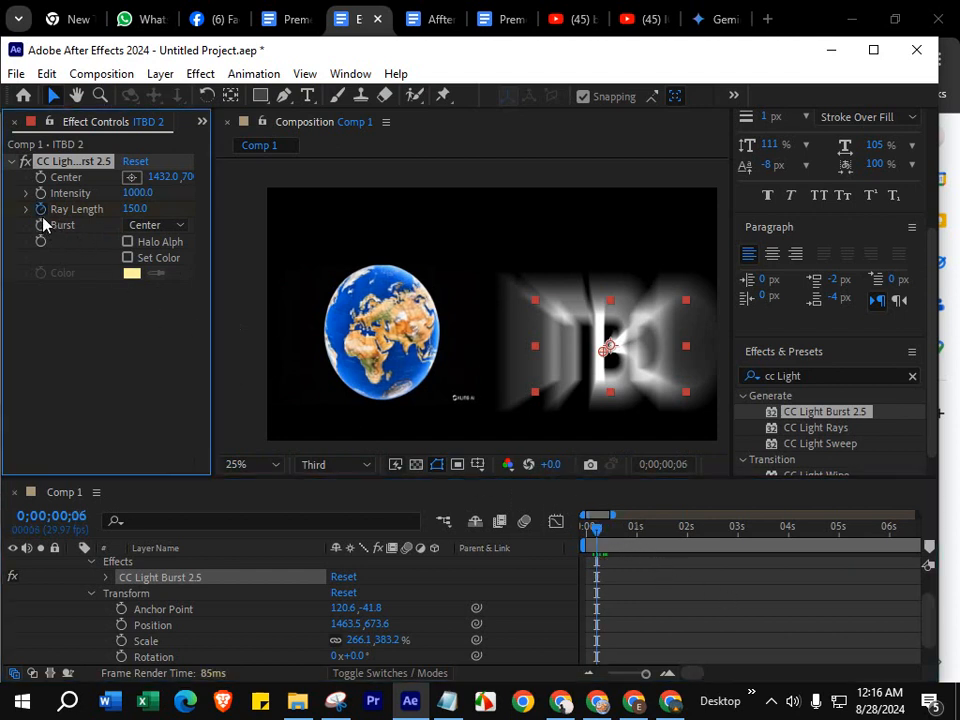
Step: Set Ray Length to 0 at 0;00;00;13 and preview the light burst animation
drag(604, 538, 613, 538)
click(135, 208)
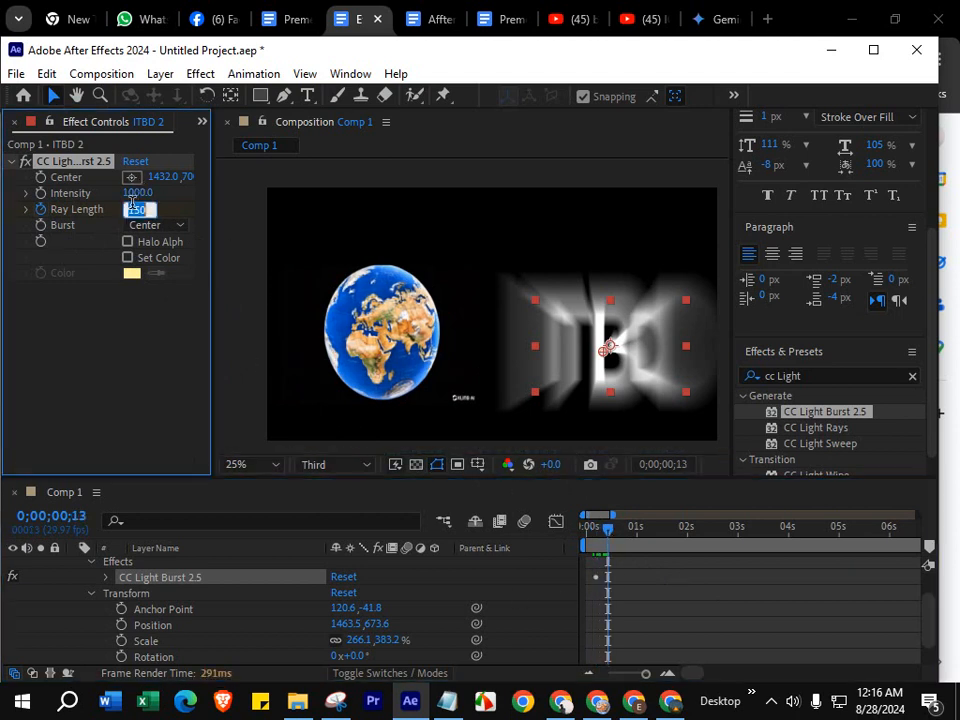
text(150)
key(Return)
drag(604, 537, 596, 541)
key(space)
key(space)
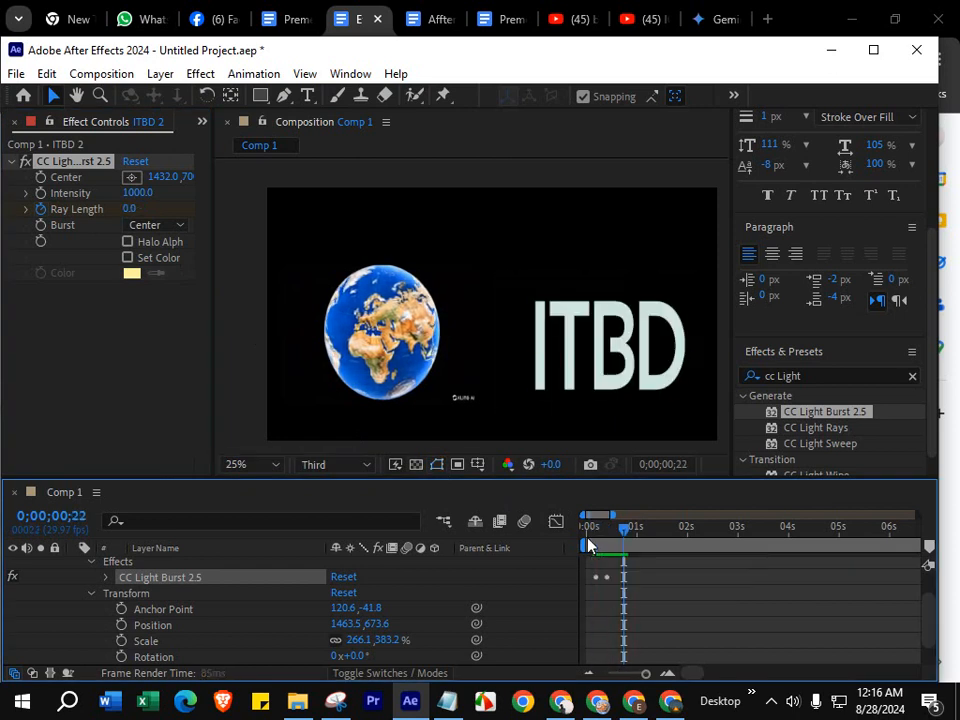
Step: Set the Burst type to Straight at 0;00;00;17
drag(606, 528, 615, 530)
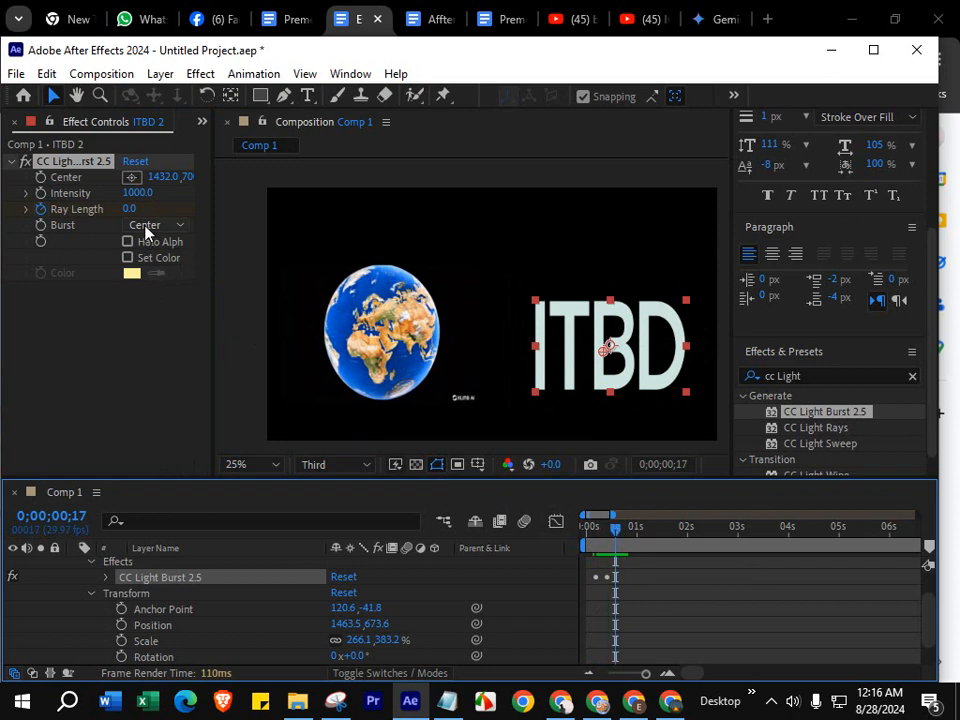
click(145, 226)
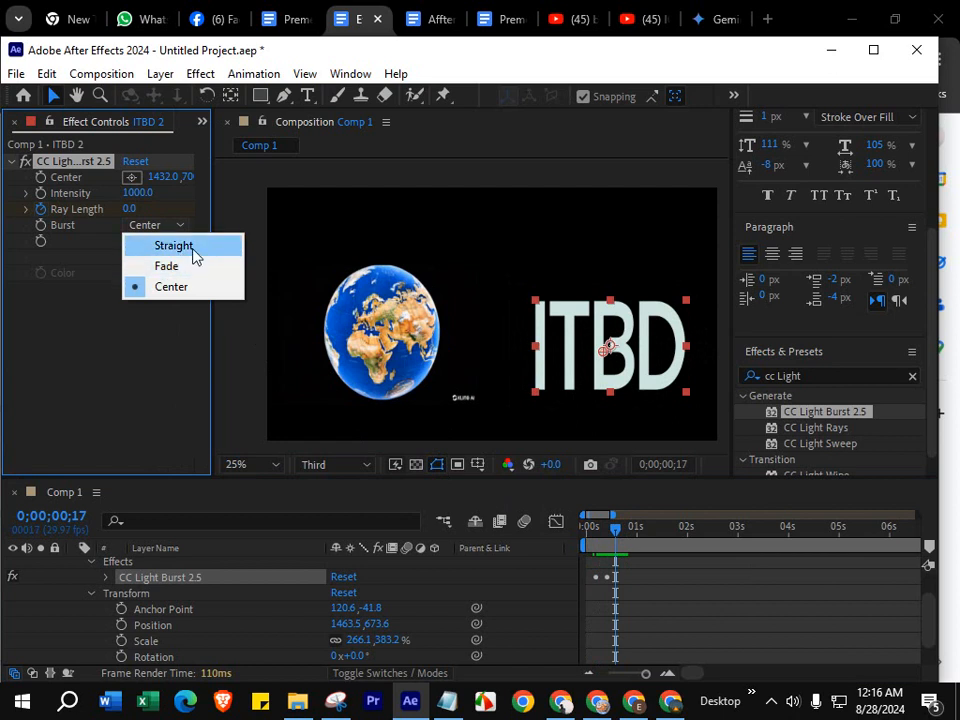
click(193, 248)
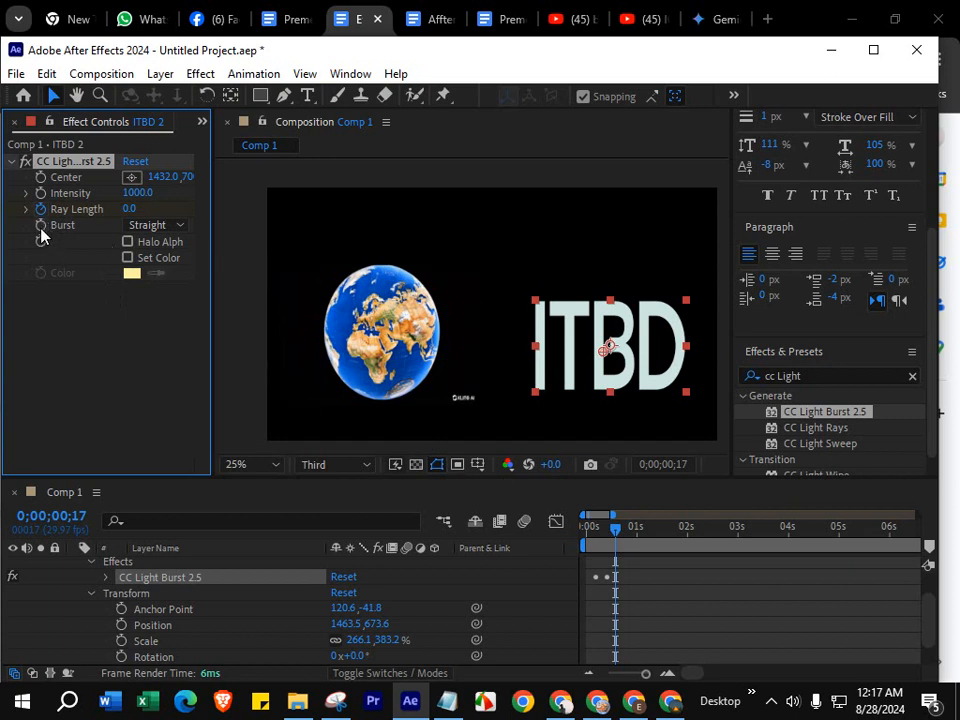
Step: Set the light burst's Ray Length to 150 at 0;00;00;18
drag(610, 525, 617, 532)
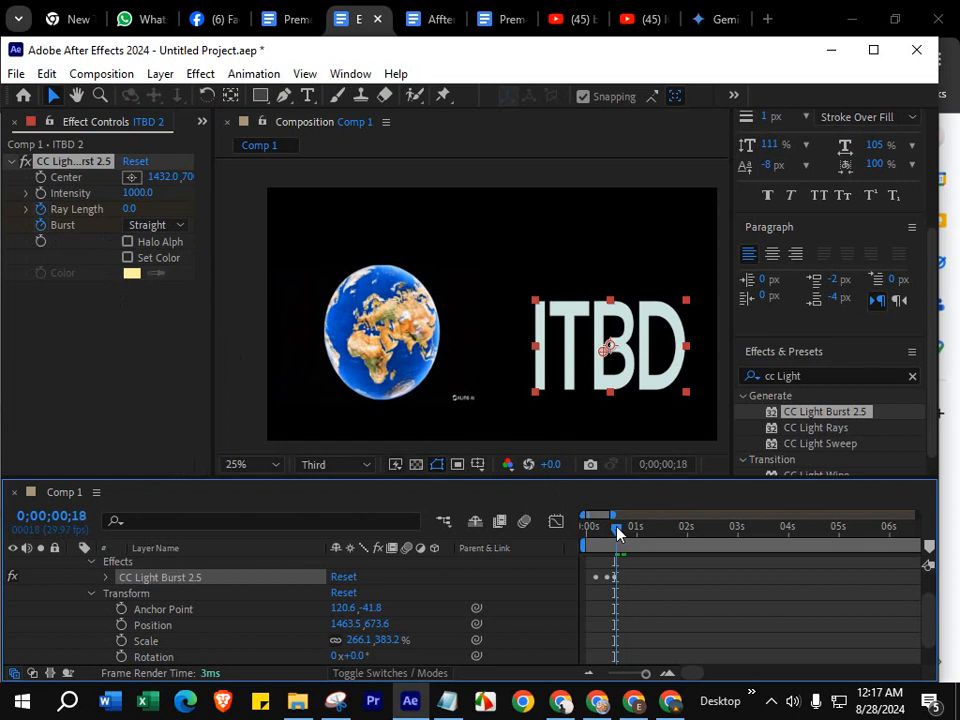
click(131, 209)
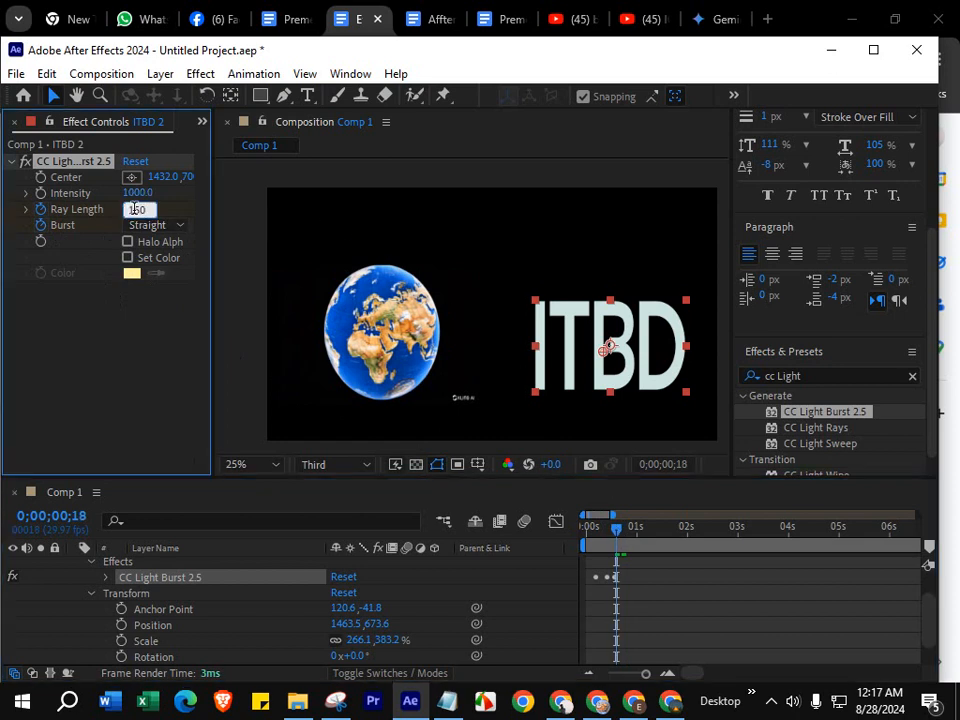
key(Return)
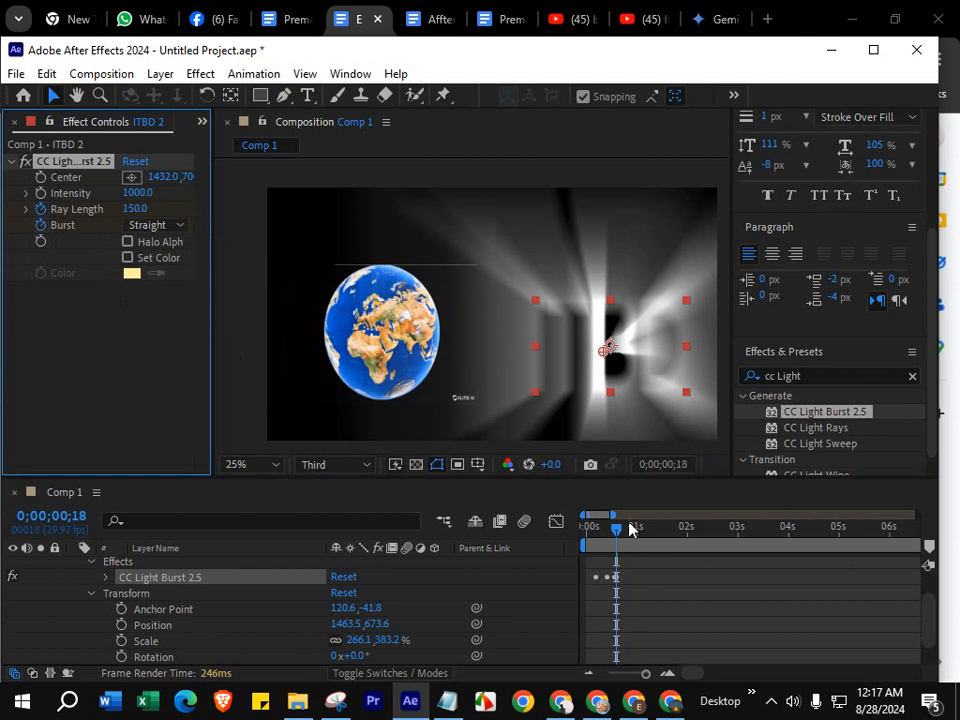
Step: Set Ray Length to 0 at 0;00;00;22 and play the animation from 0;00;00;00
mouse_move(616, 538)
mouse_down()
mouse_move(605, 537)
mouse_move(623, 540)
mouse_up()
click(140, 210)
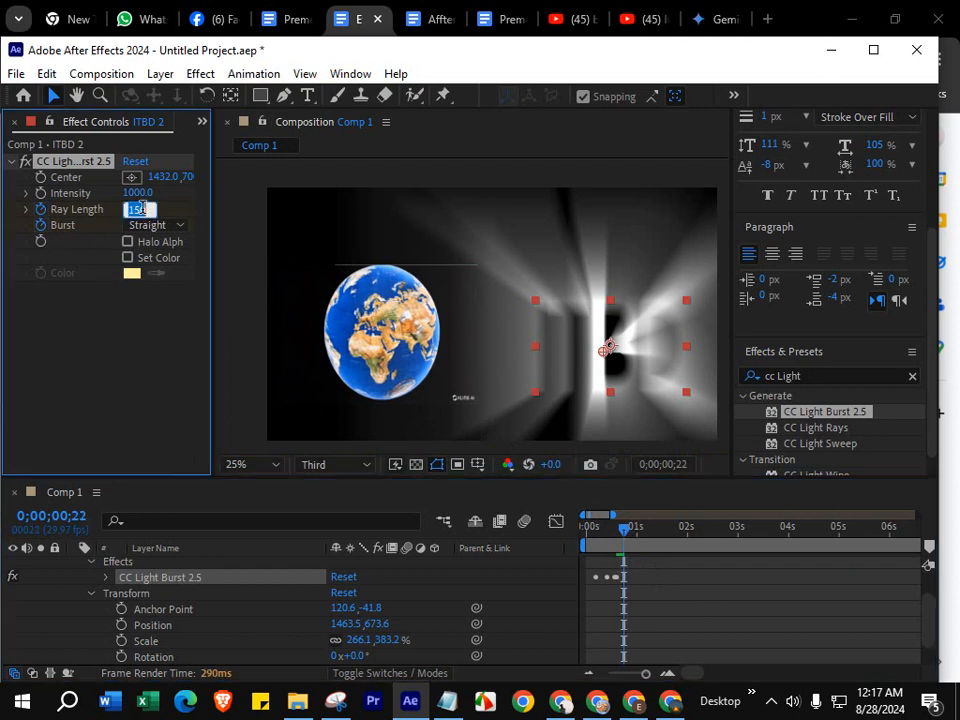
text(0)
key(Return)
drag(623, 527, 587, 540)
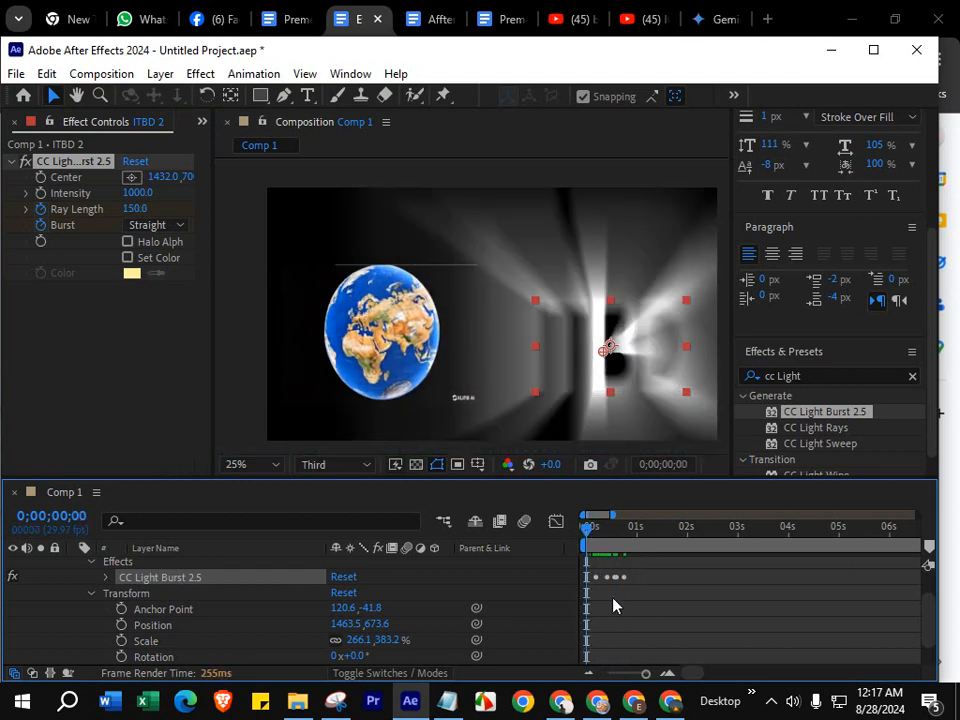
key(space)
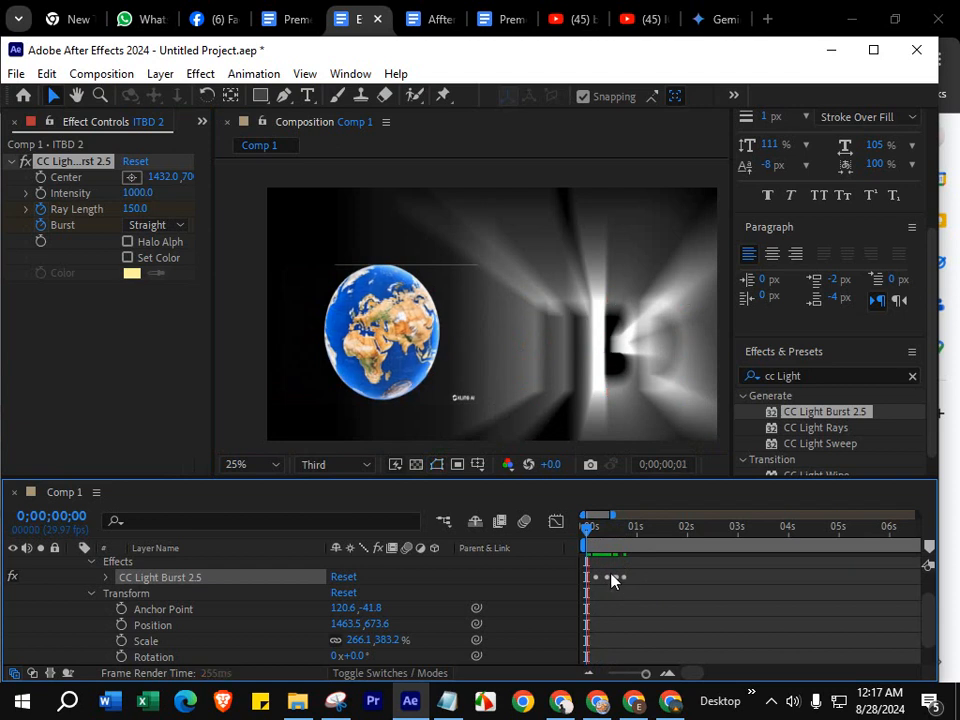
key(space)
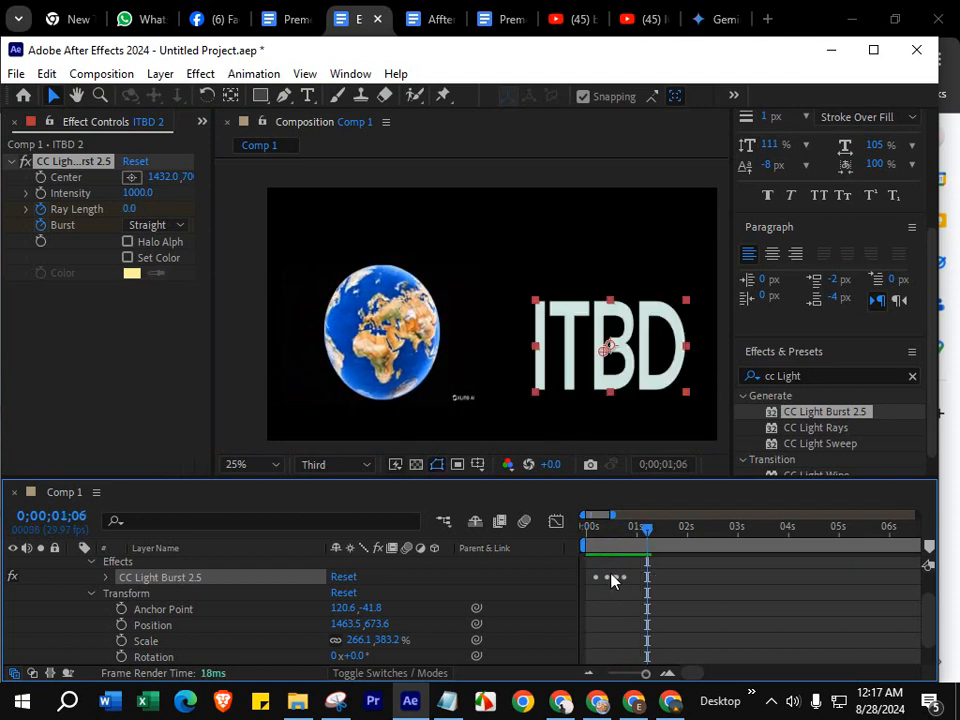
Step: Apply the CC Light Burst 2.5 effect to the globe video and shift the video slightly upward
drag(641, 588, 593, 591)
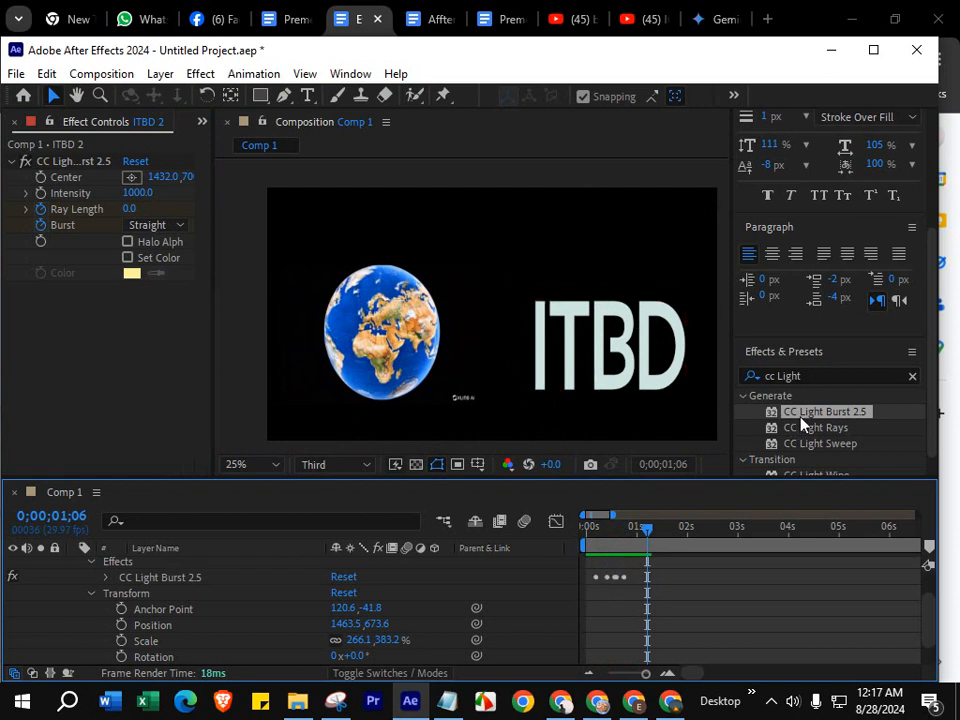
drag(801, 417, 365, 340)
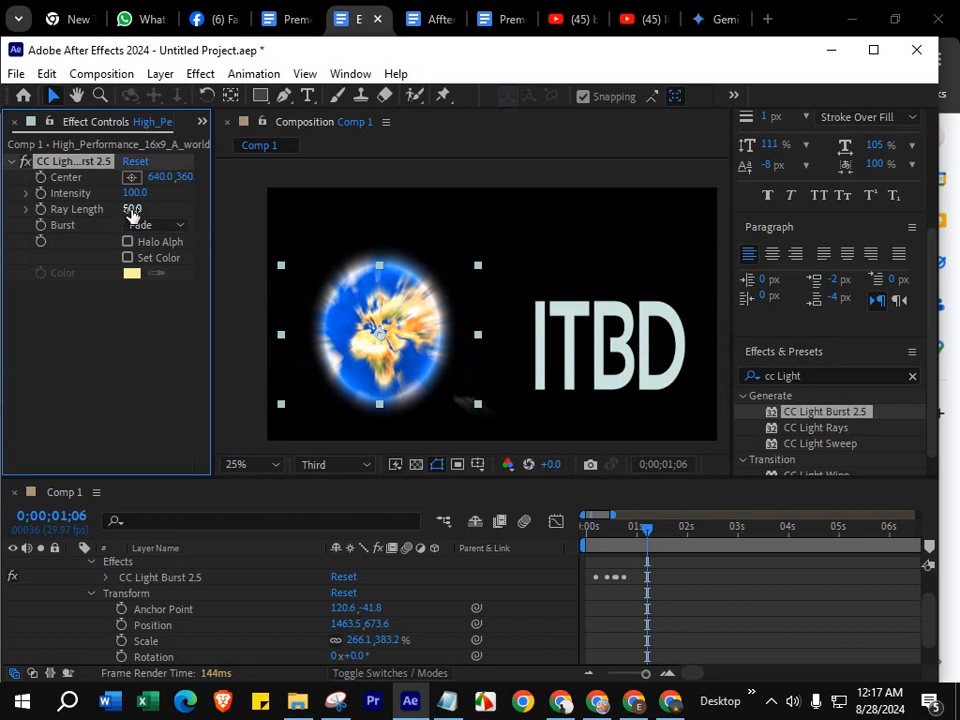
drag(380, 341, 381, 327)
Step: Place the globe's light burst center near the middle of the globe, at about 649, 343
click(131, 176)
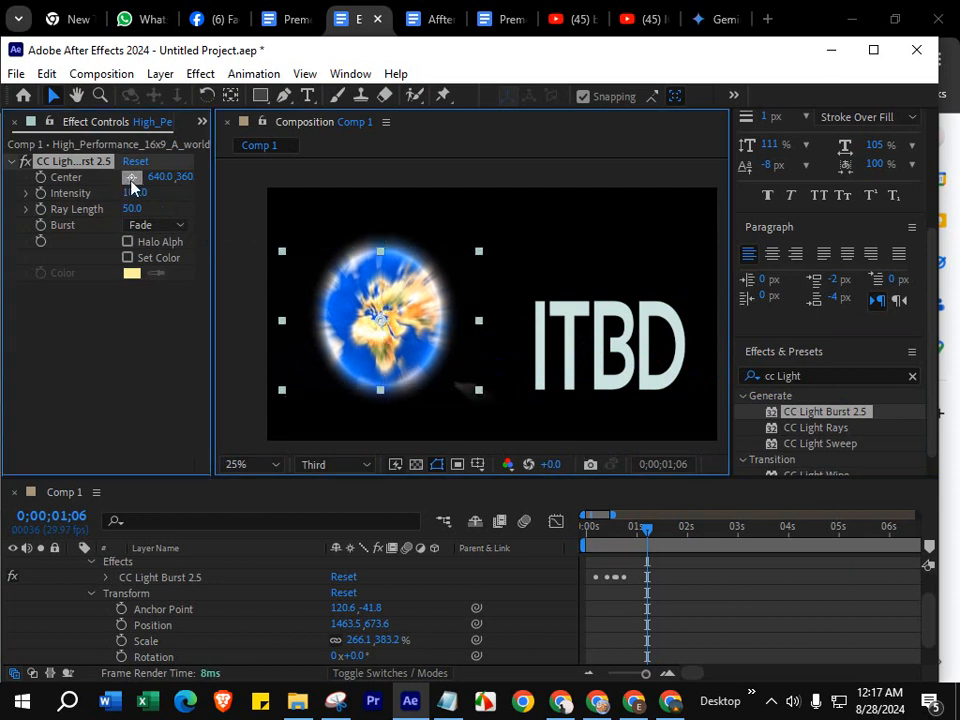
click(386, 320)
mouse_move(386, 320)
mouse_down()
mouse_move(383, 207)
mouse_move(388, 340)
mouse_up()
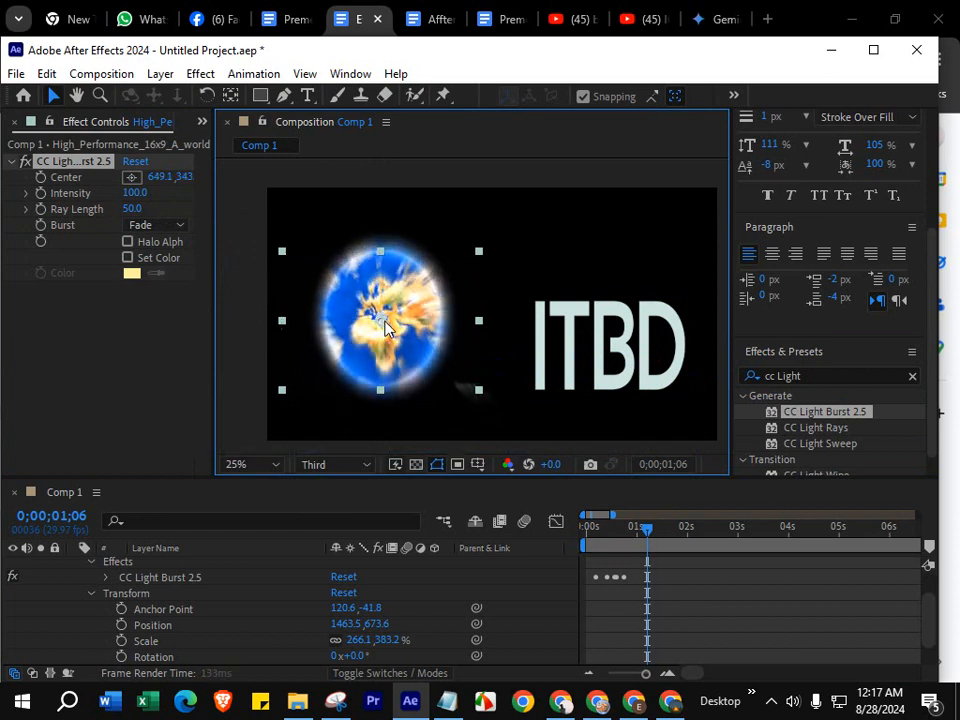
Step: Try a much longer Ray Length of 259 on the globe's light burst, and set it to 150 with keyframing enabled at 0;00;01;06
drag(132, 208, 178, 208)
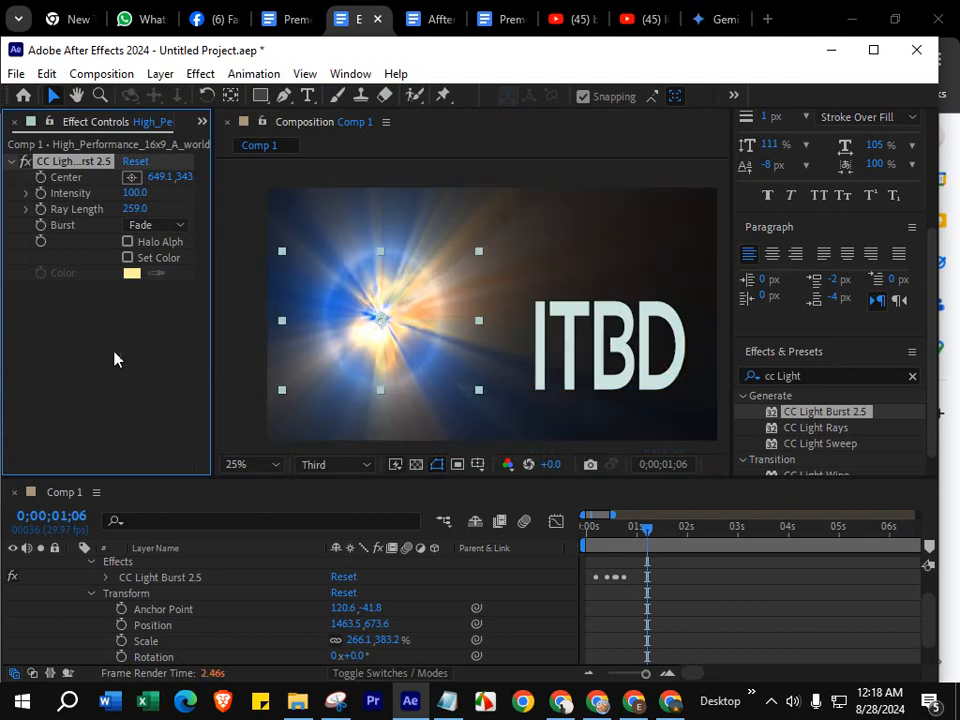
click(137, 209)
text(150)
key(Return)
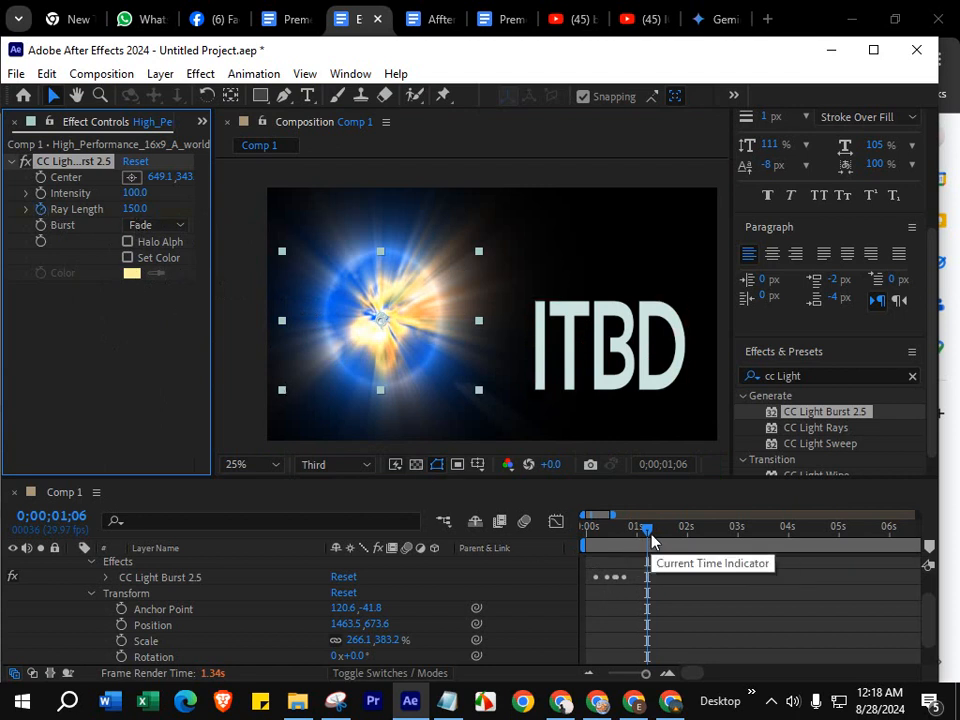
Step: Set the globe's light burst Ray Length to 0 at 0;00;01;10
drag(651, 541, 658, 536)
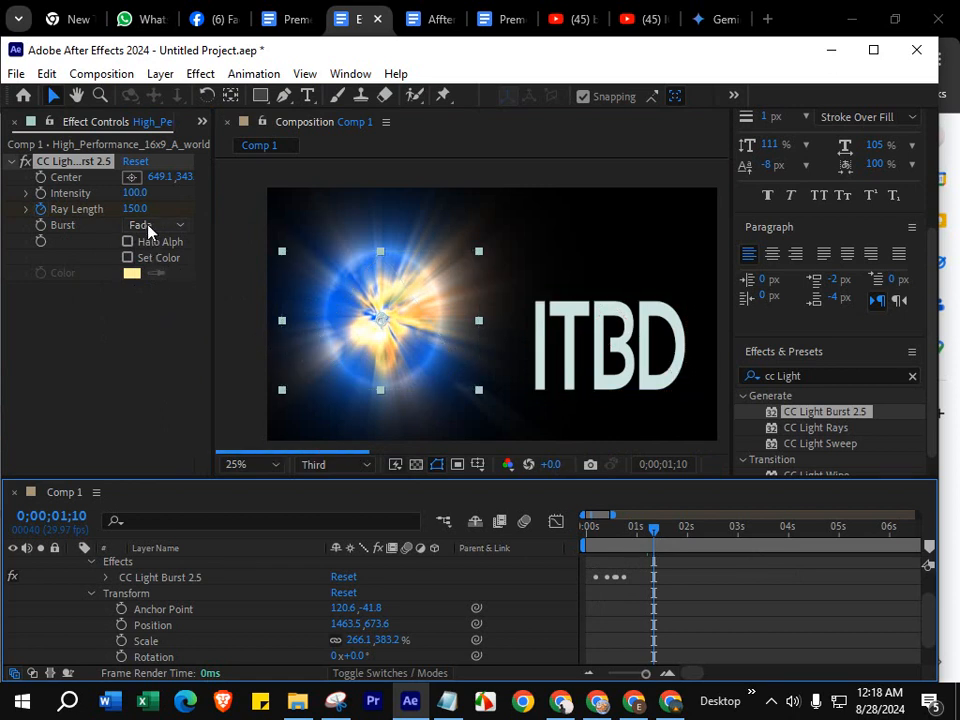
click(135, 209)
text(0)
key(Return)
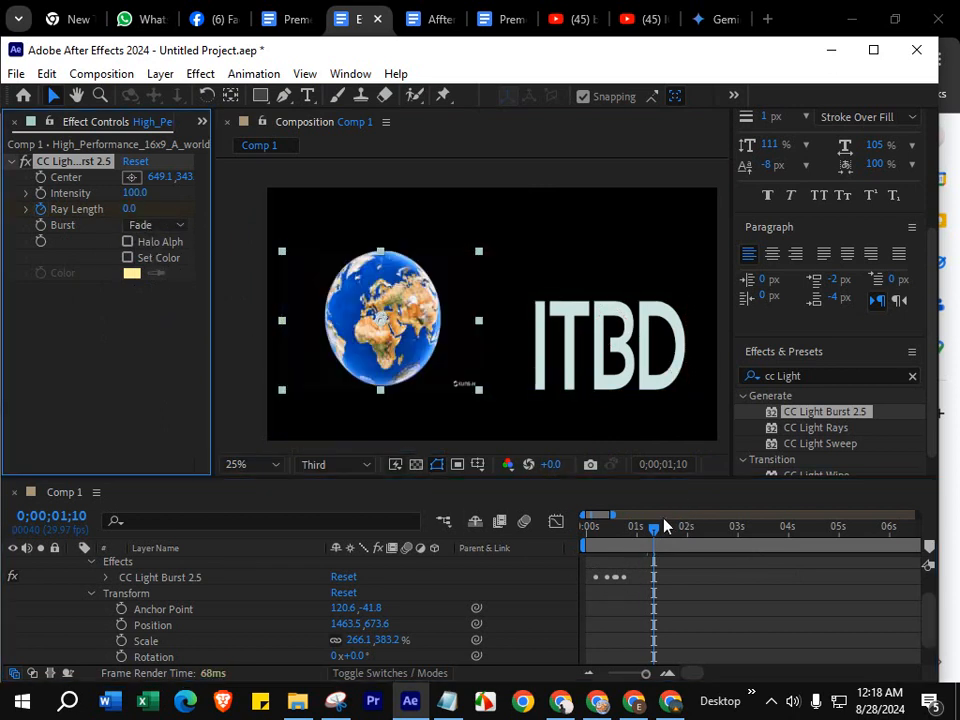
Step: Clear the globe's Ray Length keyframes and restart keyframing at 0;00;00;29 with the value 150
drag(655, 538, 634, 531)
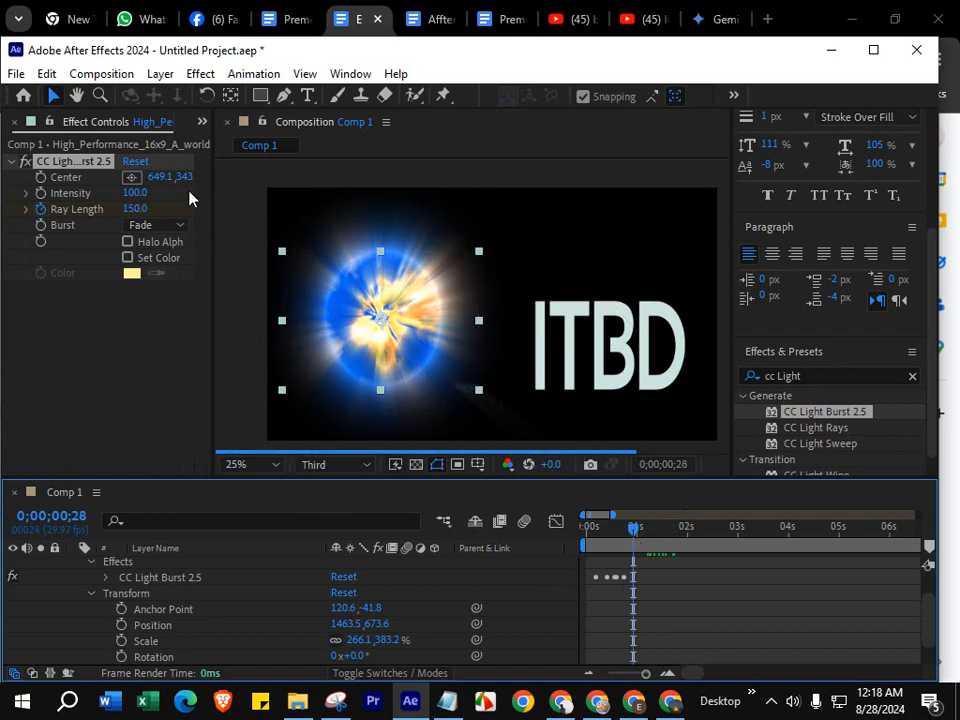
click(37, 212)
click(637, 537)
drag(637, 537, 639, 537)
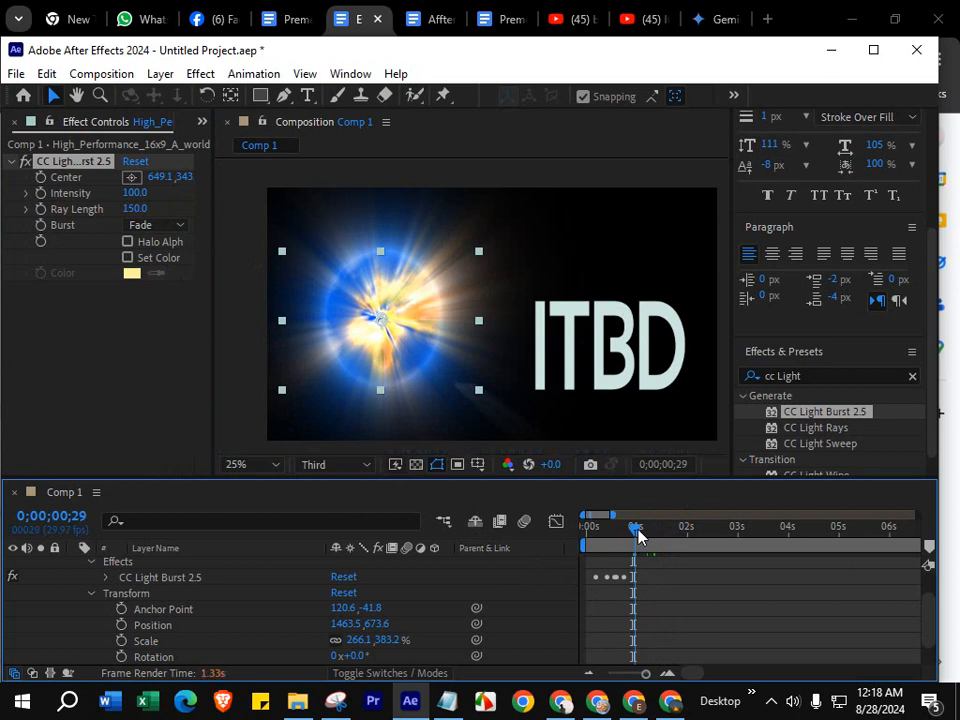
click(36, 215)
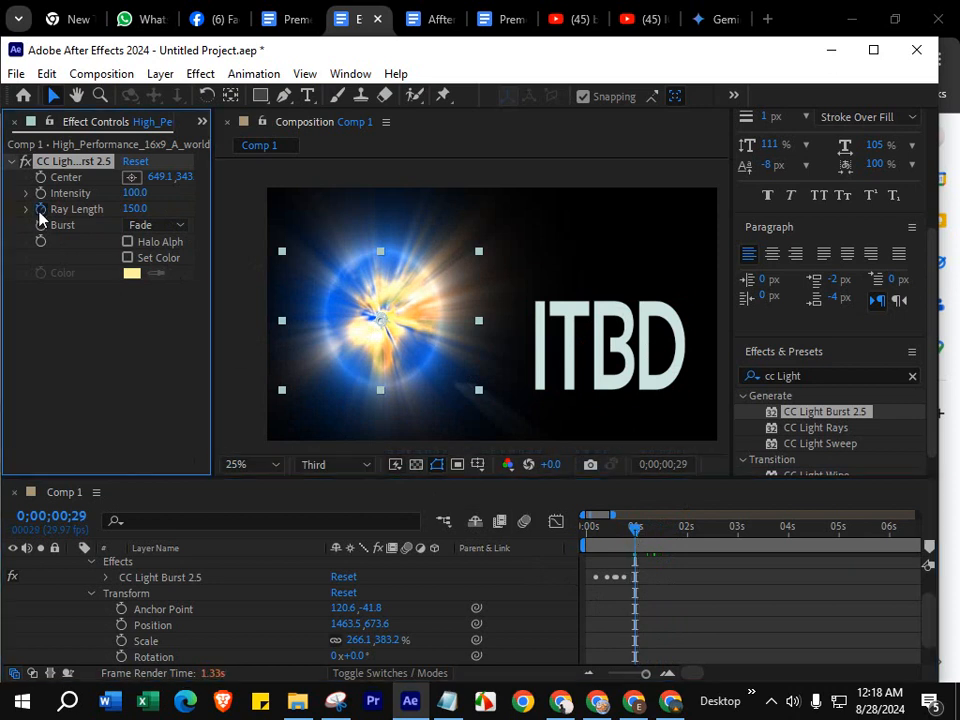
Step: Set the globe's Ray Length to 0 a few frames after the keyframe at 0;00;00;29
drag(650, 531, 642, 531)
click(131, 209)
text(0)
key(Return)
Step: Preview the composition from 0;00;00;01 and lower the preview resolution to Quarter
drag(648, 530, 590, 531)
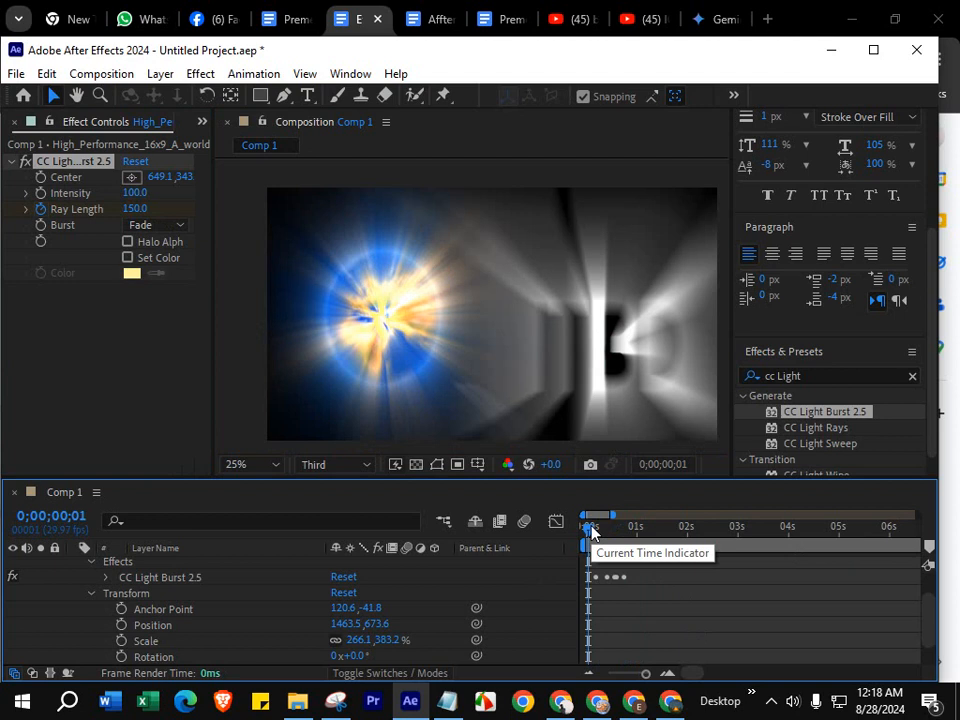
key(space)
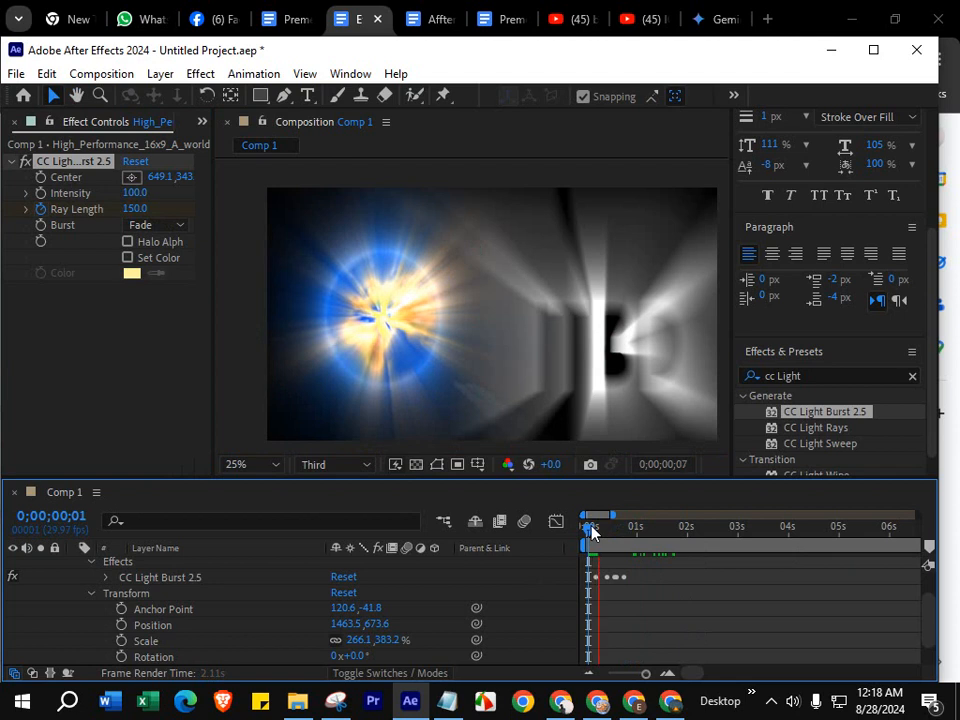
click(338, 464)
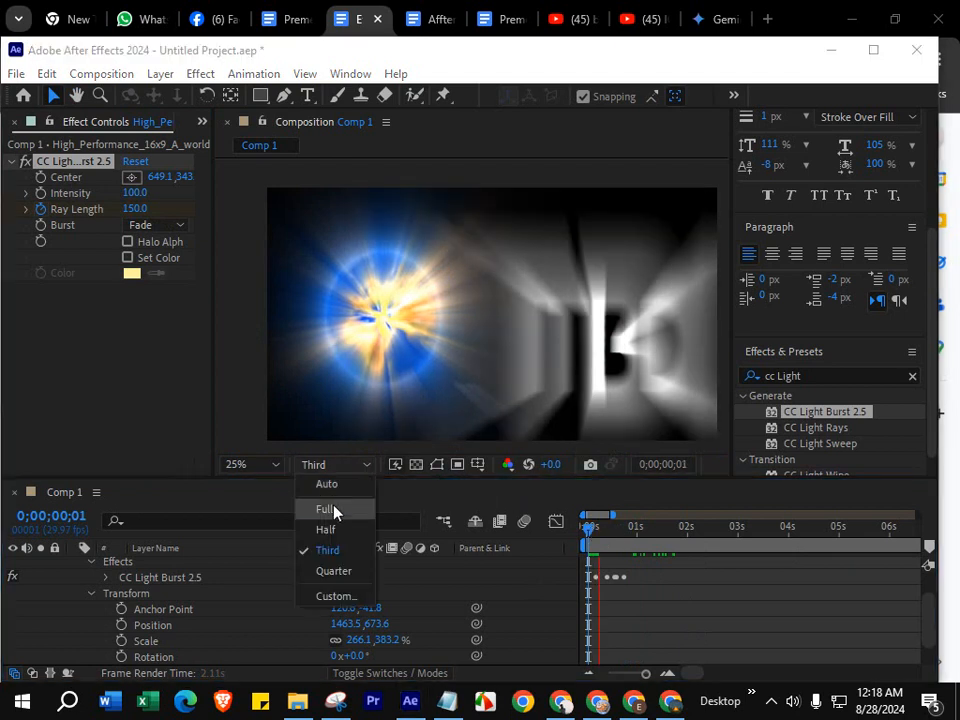
click(328, 571)
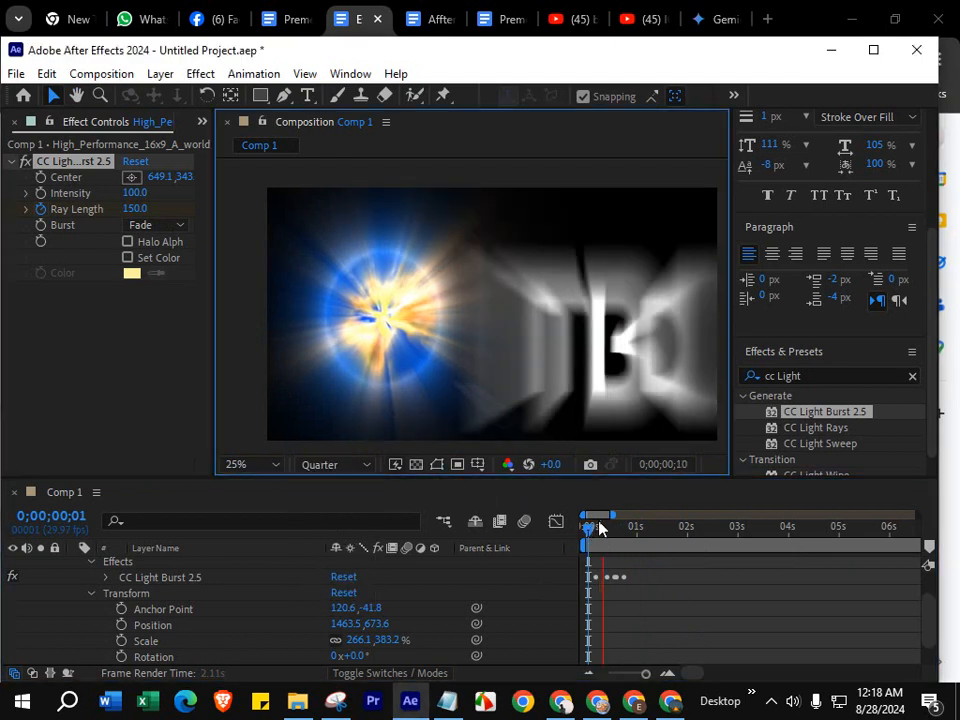
Step: Play the animation from 0;00;00;00, stop it, and scrub back through the globe's light burst around 0;00;01;04
scroll(600, 526, right, 3)
click(596, 528)
key(Home)
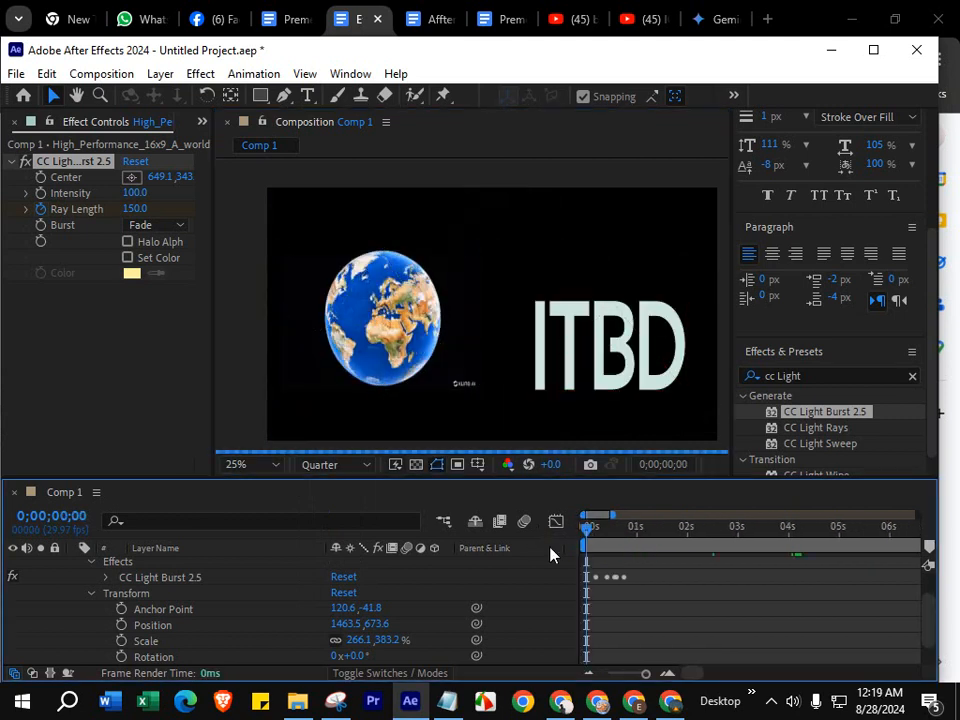
key(space)
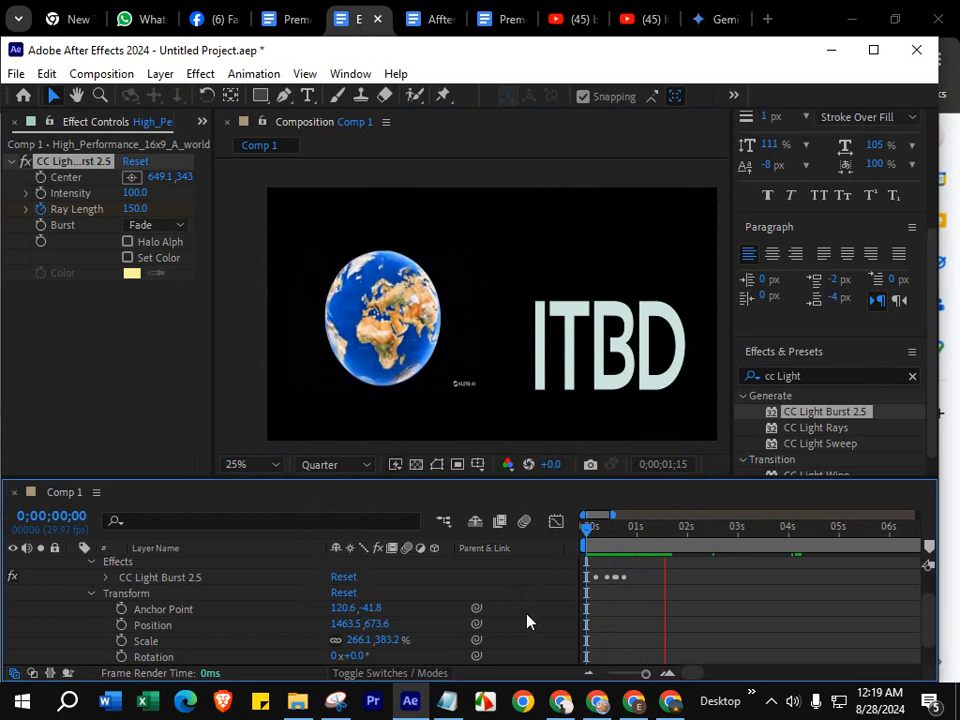
key(space)
drag(686, 527, 652, 545)
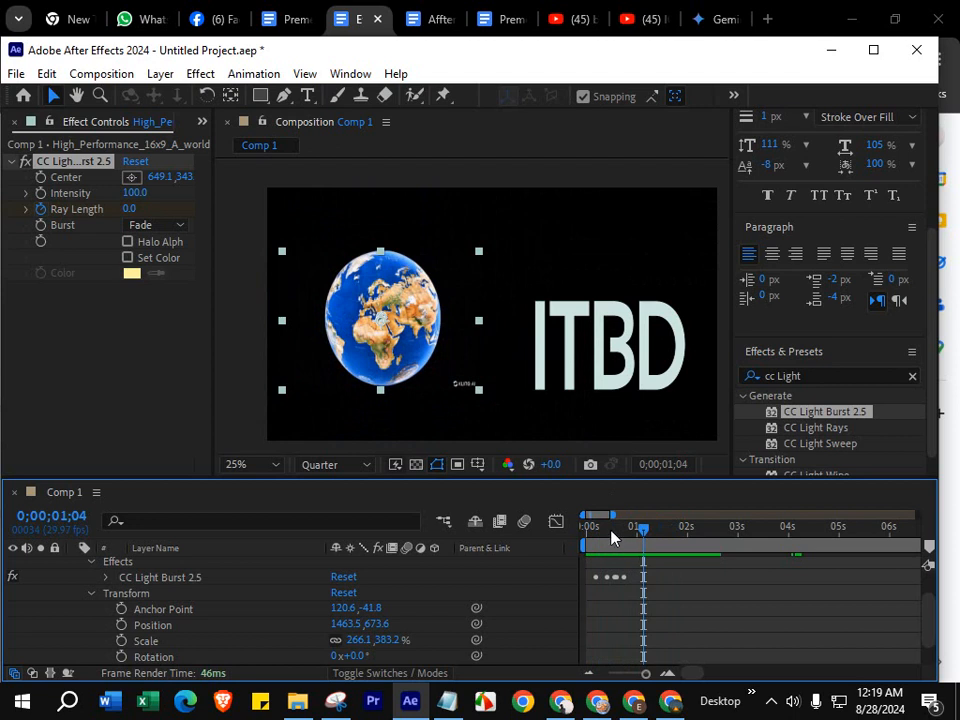